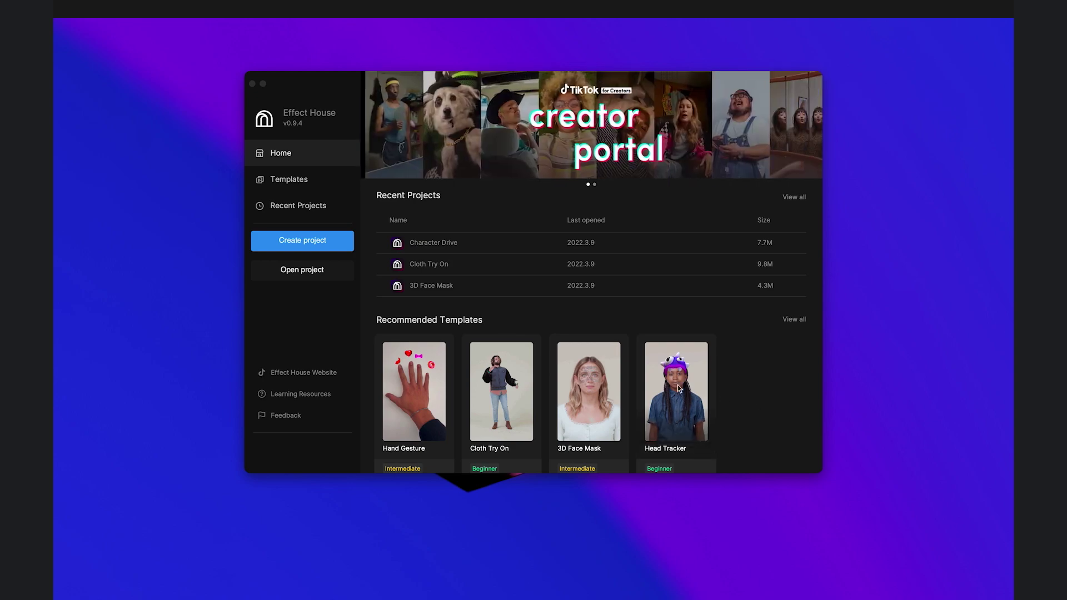
- Open the 3D Face Mask template as a project
click(587, 378)
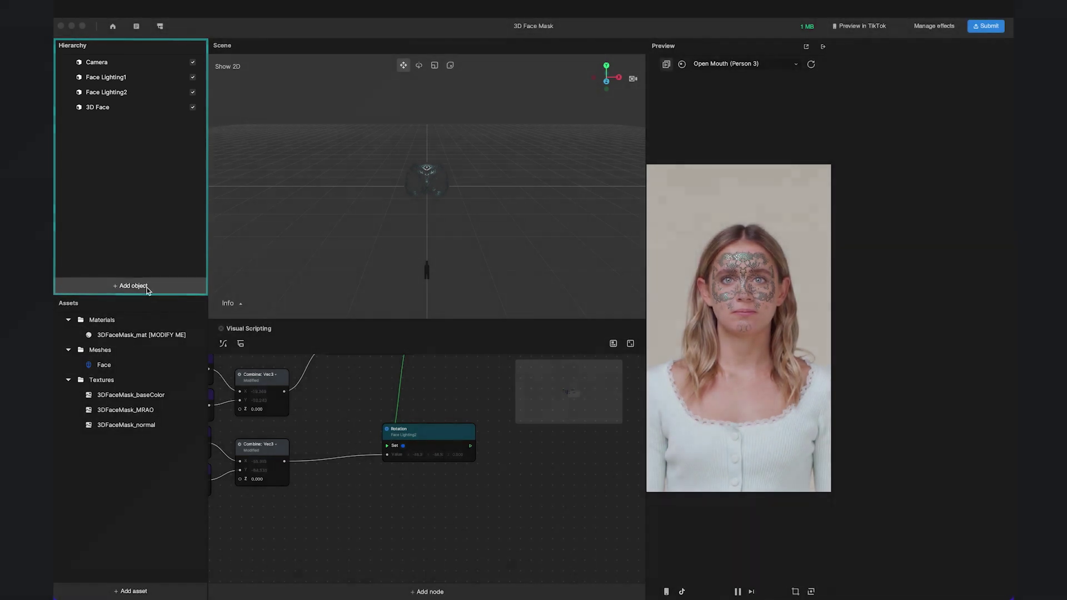
click(133, 286)
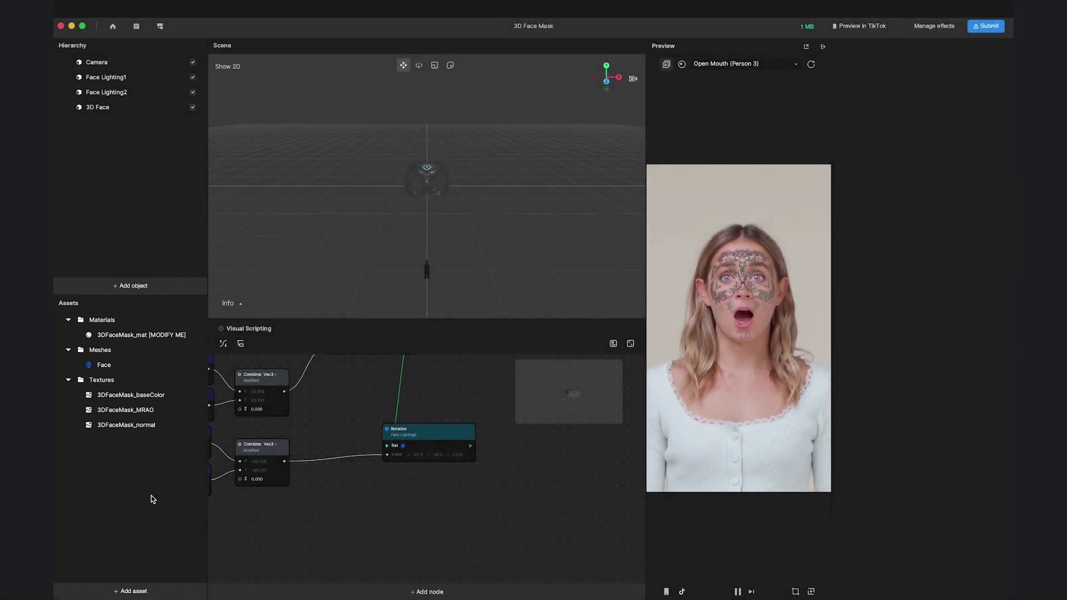
click(149, 593)
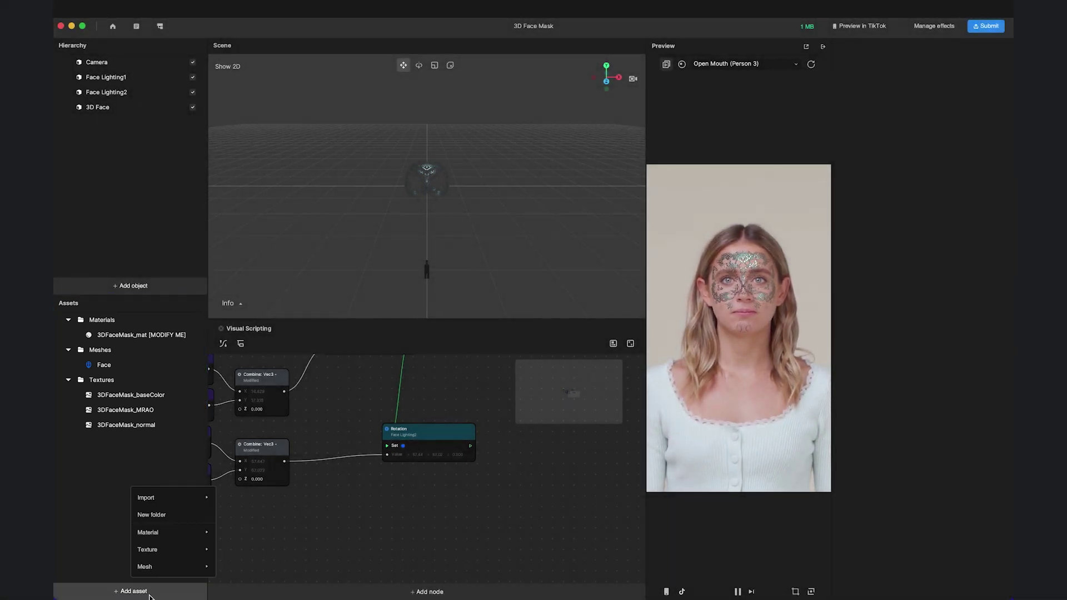
mouse_move(181, 499)
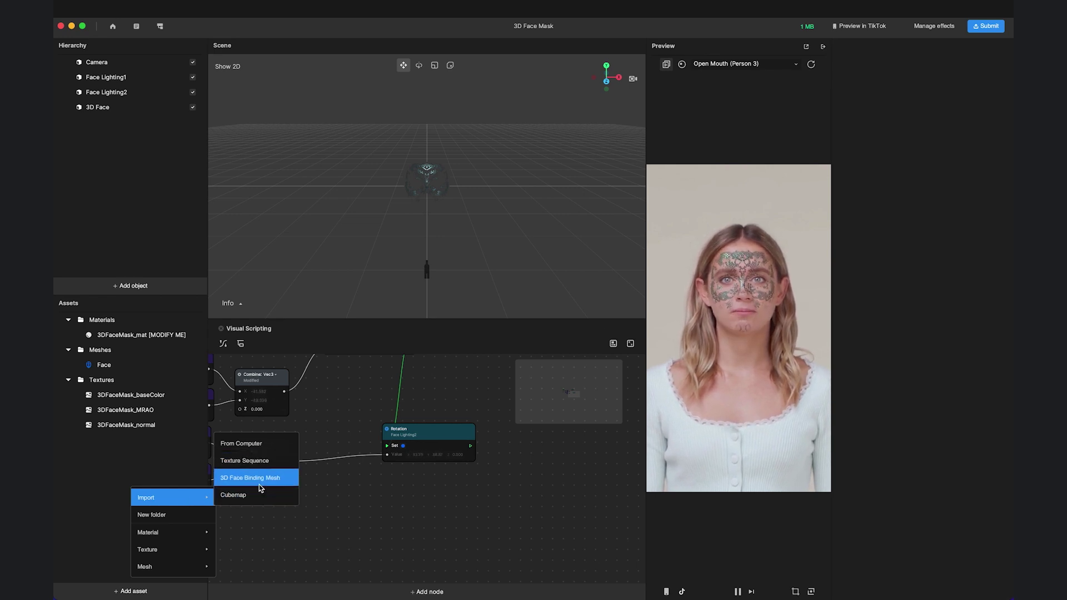
mouse_move(196, 534)
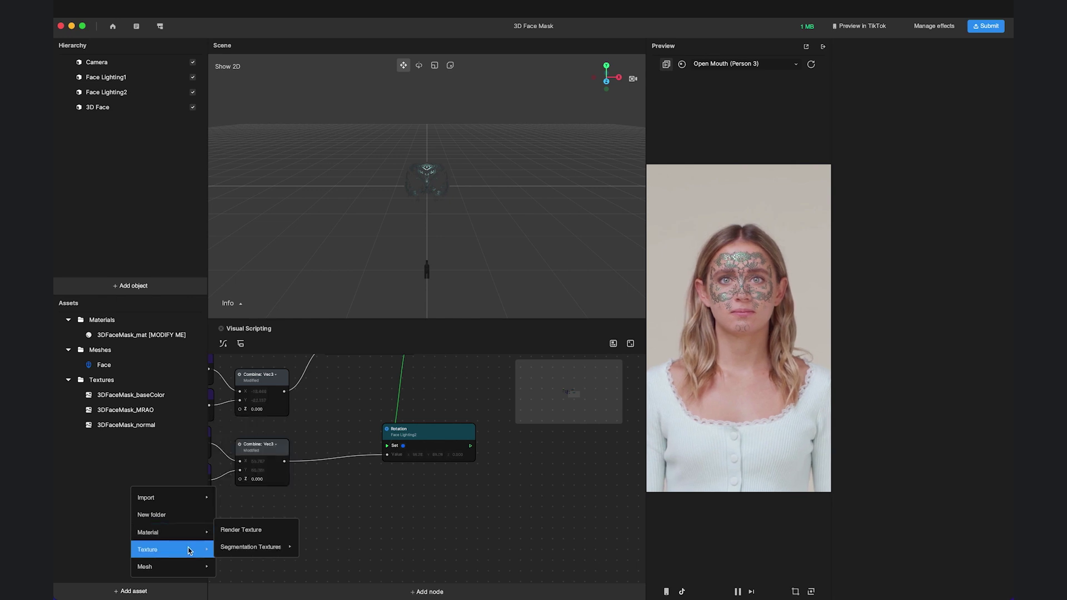
click(486, 253)
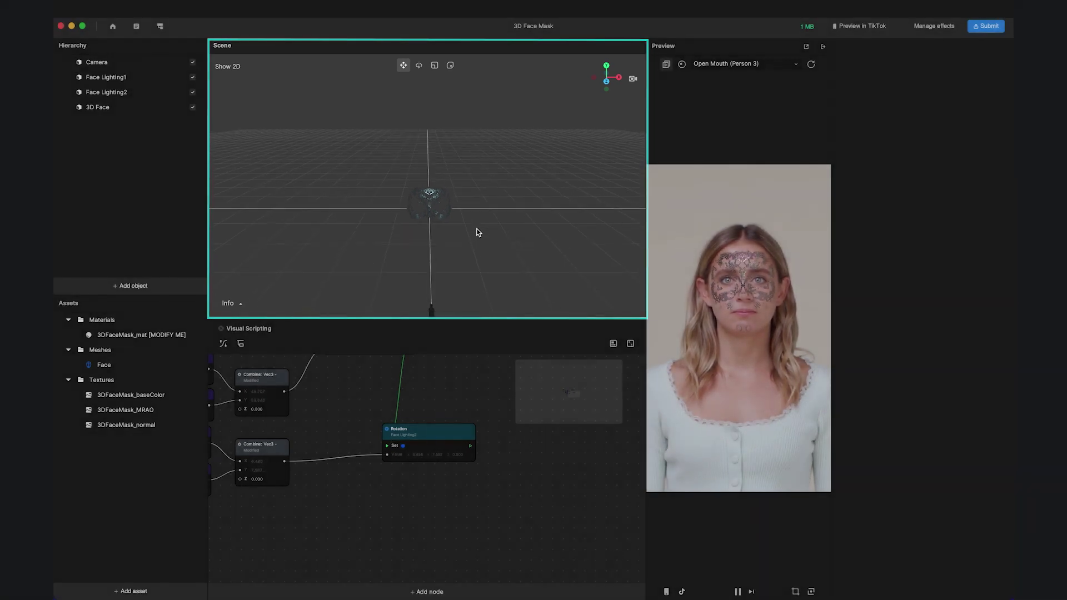
- Select the 3D Face object in the scene and try the Rotate and Scale transform tools on it
drag(477, 230, 442, 228)
click(445, 176)
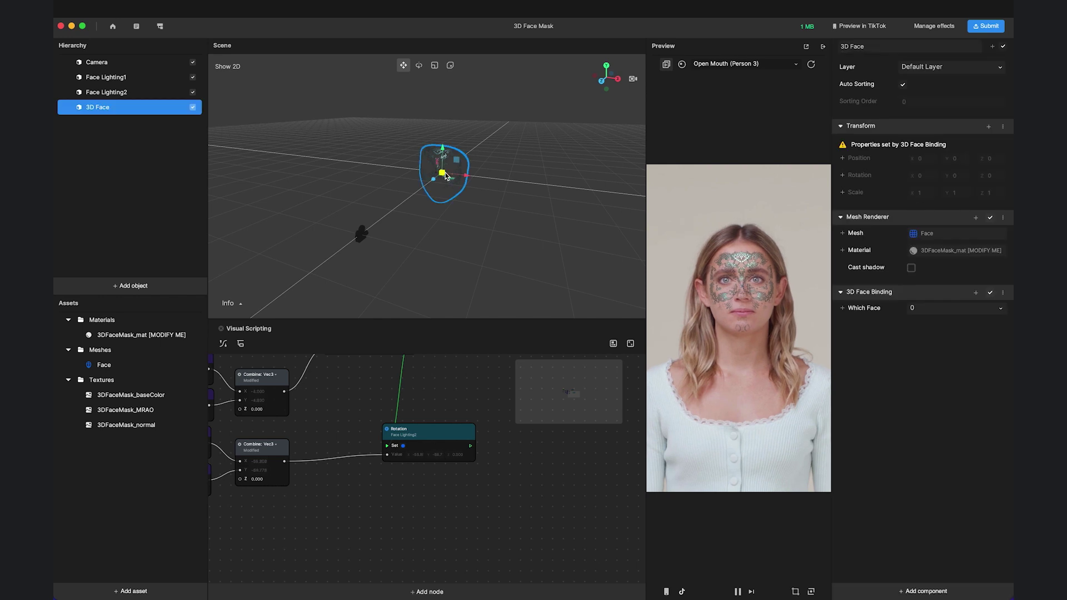
click(419, 66)
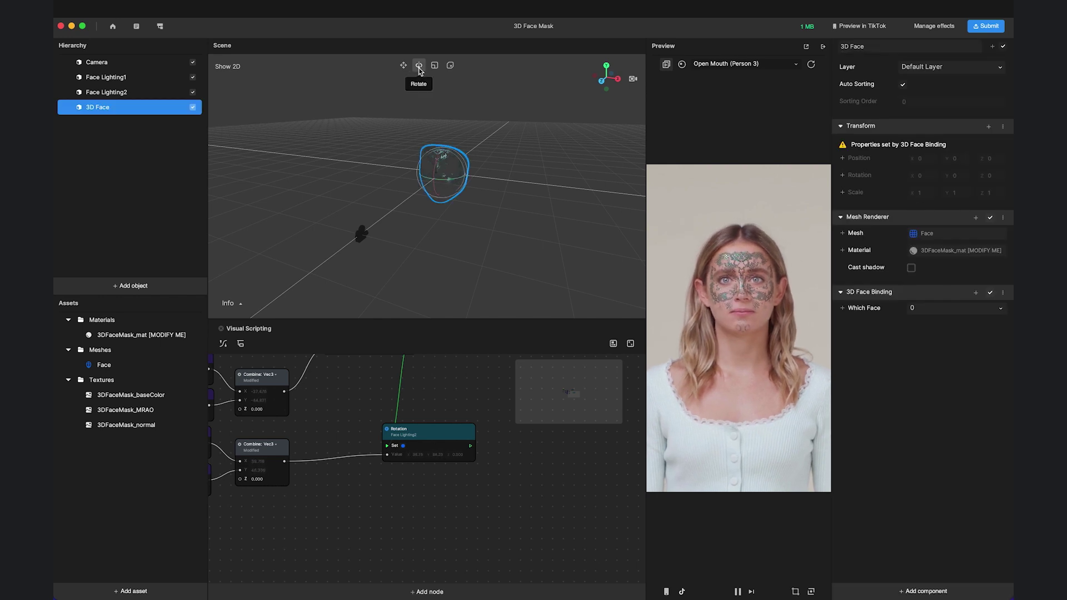
click(435, 66)
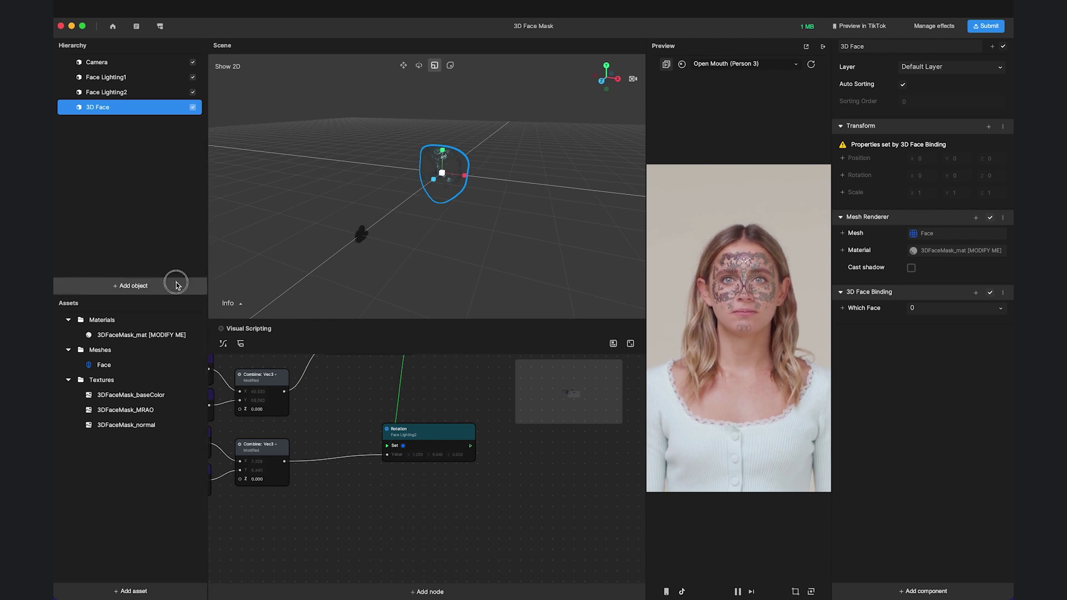
- Add a 2D Image object to the hierarchy and toggle the scene between its 3D and 2D views
click(158, 285)
mouse_move(167, 158)
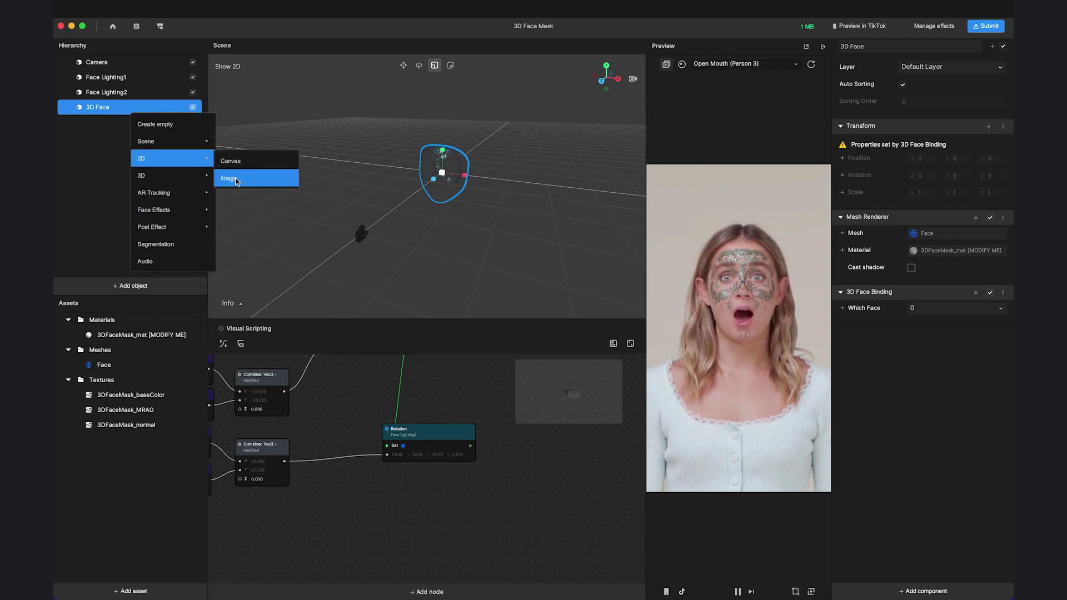
click(230, 178)
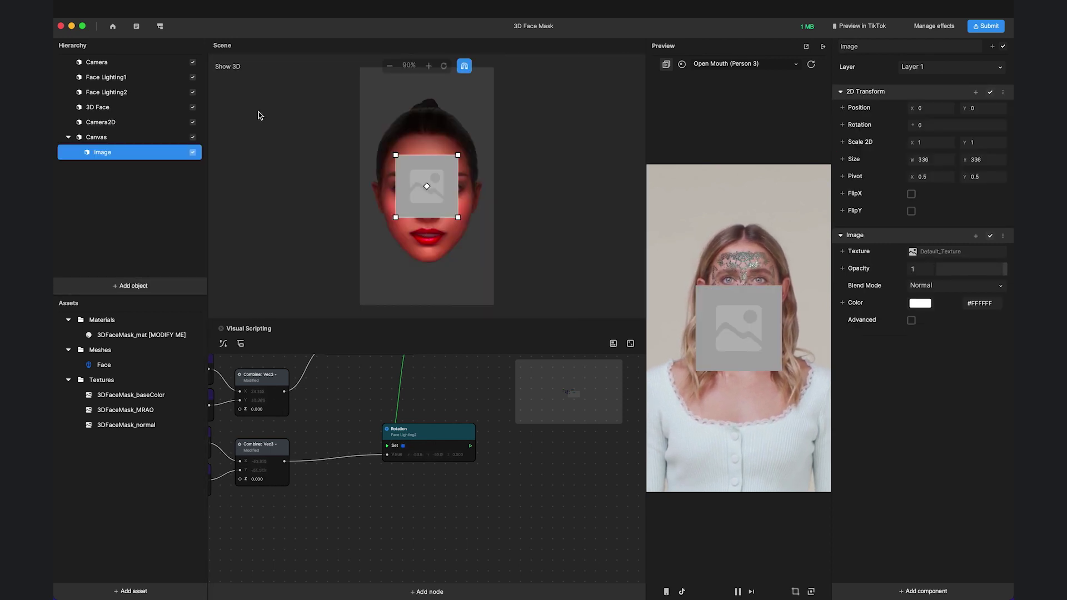
click(231, 68)
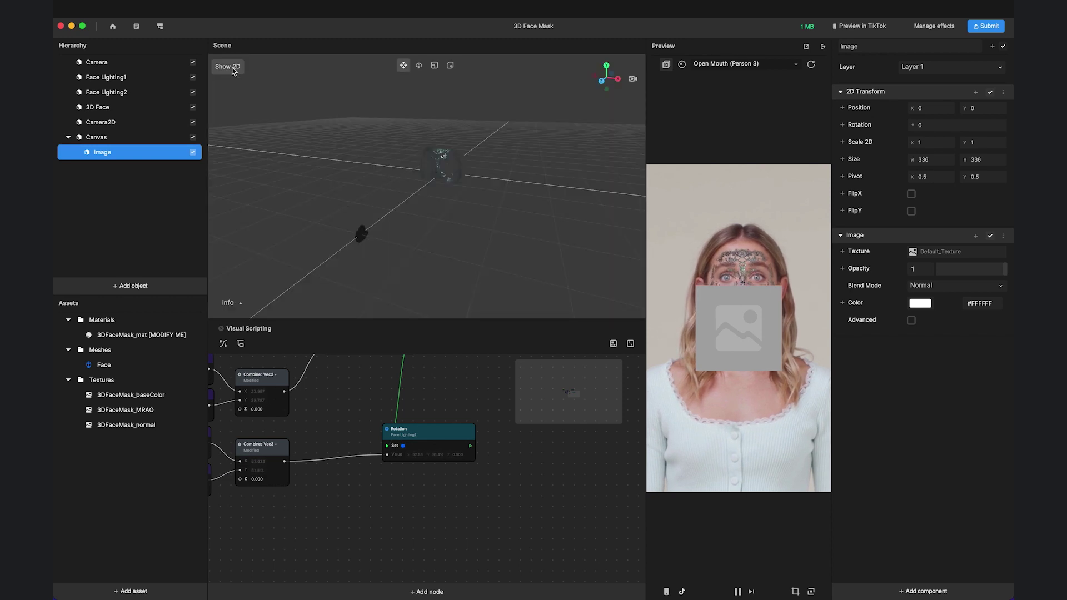
click(233, 69)
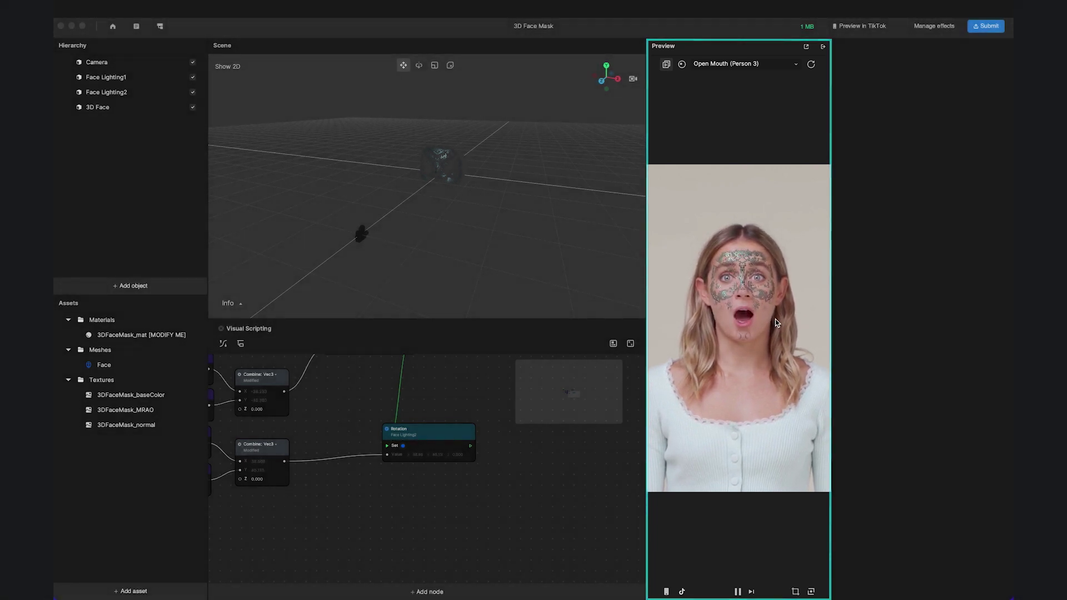
- Change the preview video to Dancing (Person 1) from the Full Body category
click(732, 65)
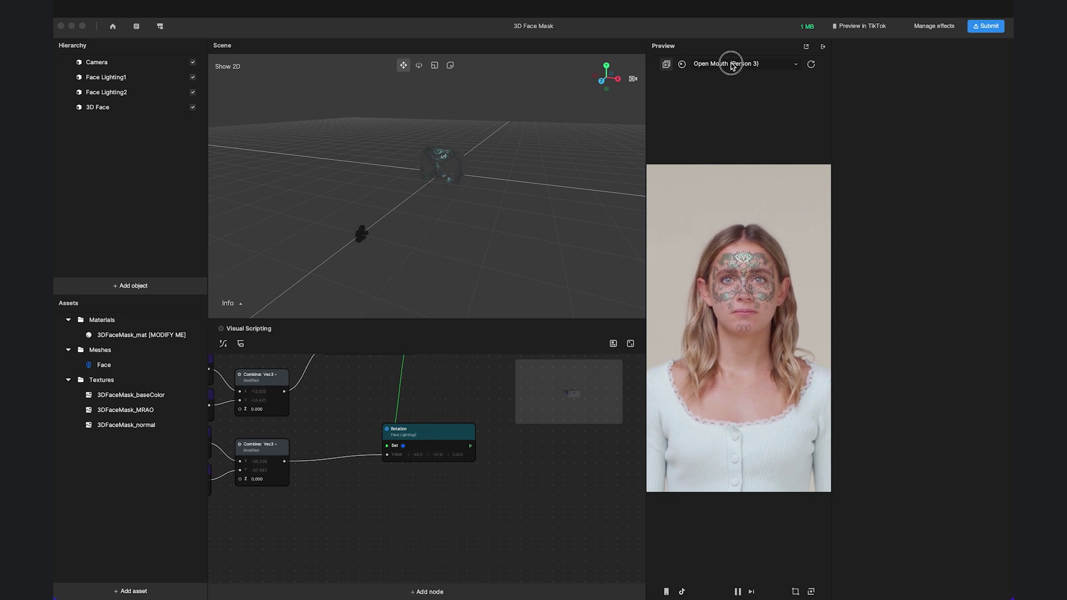
click(725, 82)
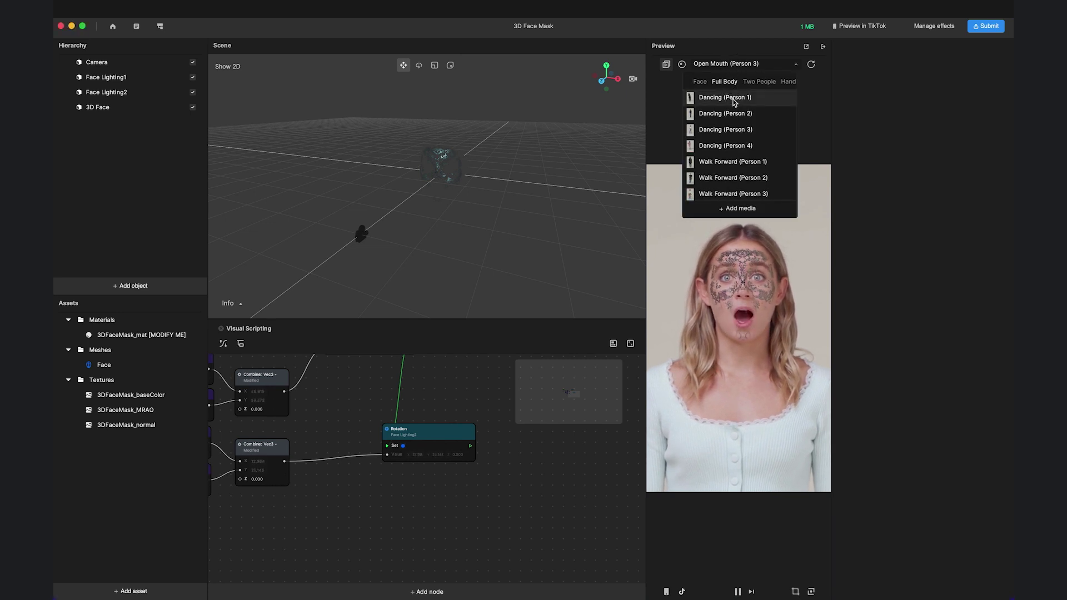
click(734, 102)
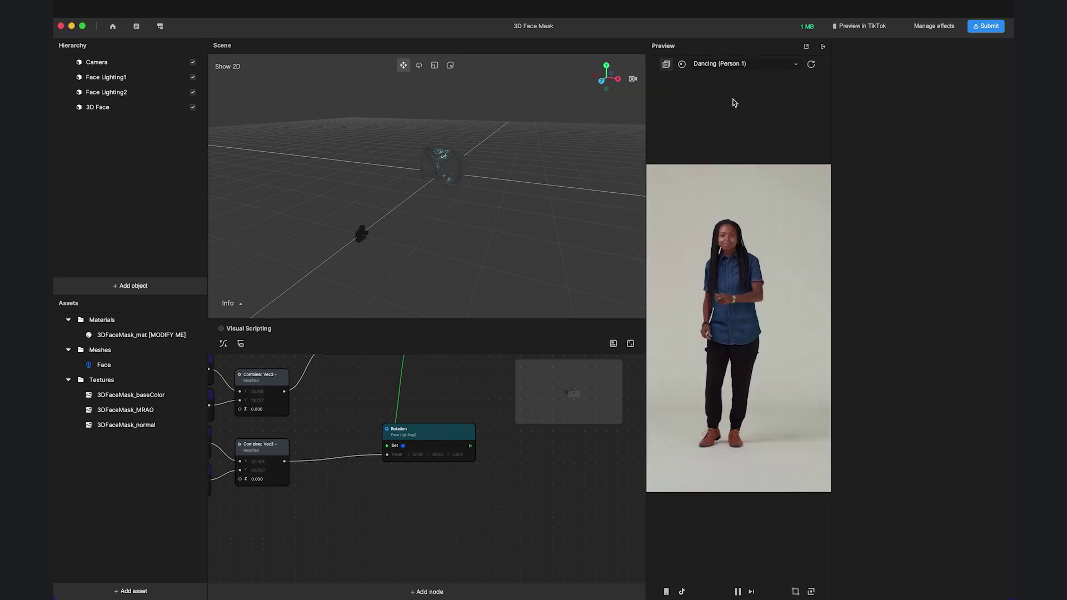
- Set the preview video to Idle (Person 1) from the Face category
click(721, 64)
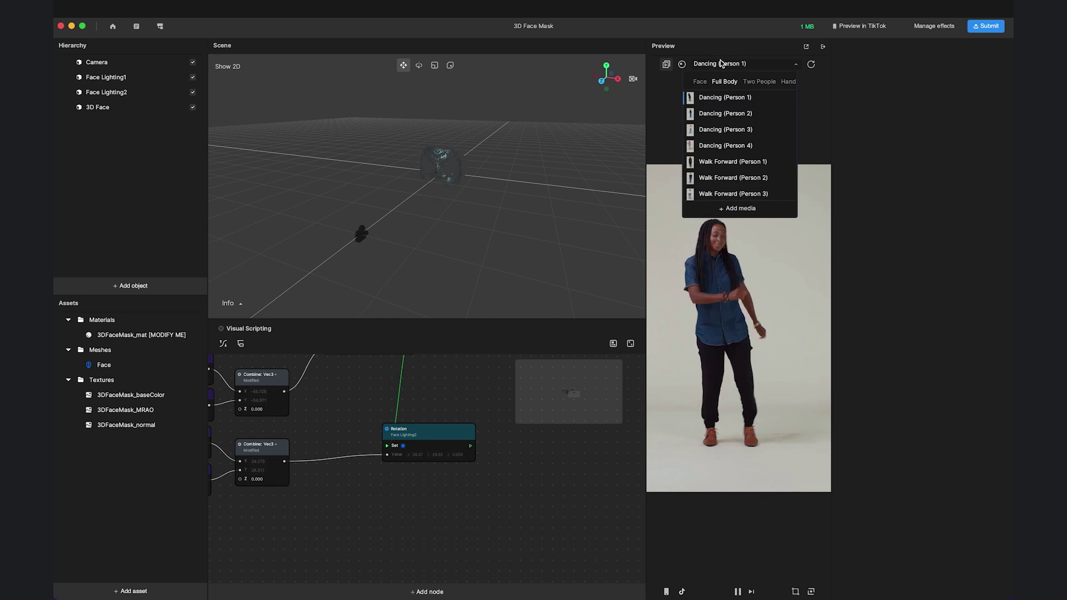
click(700, 82)
click(704, 98)
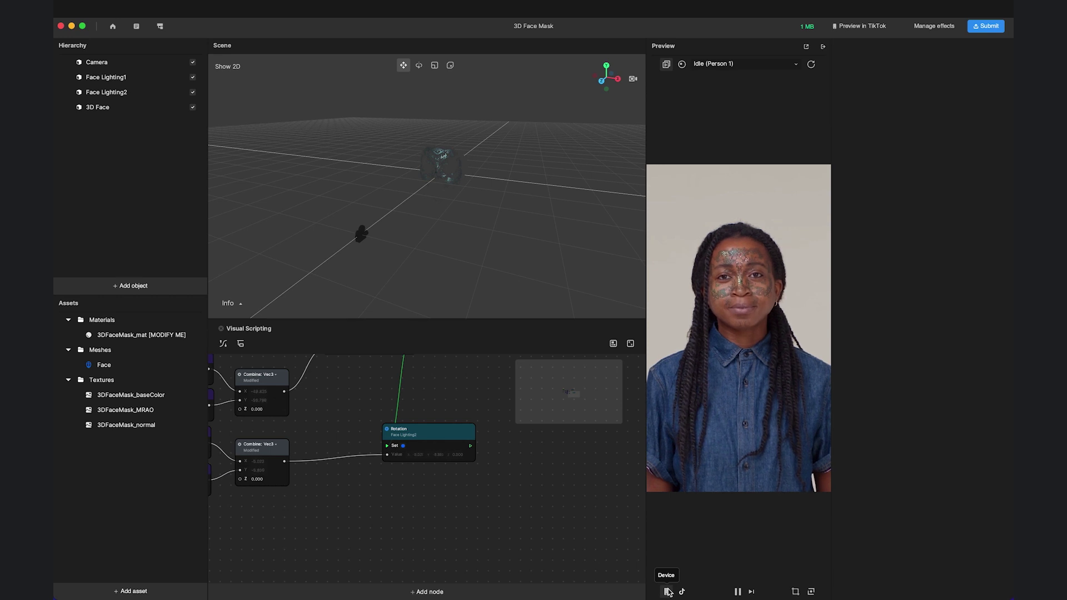
- Overlay the TikTok For You Page interface on the preview and hide it again
click(682, 592)
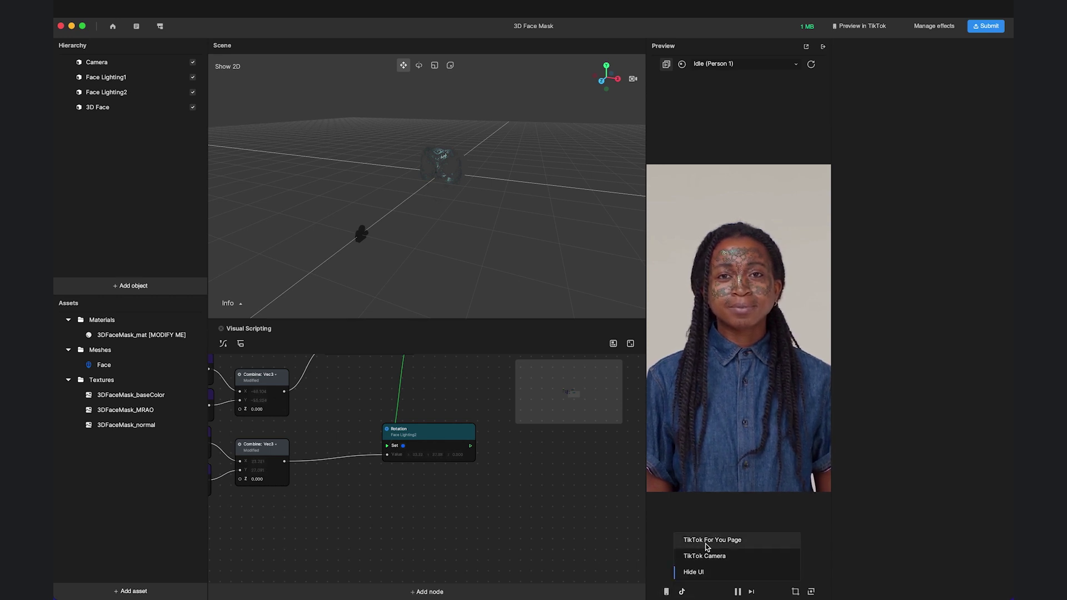
click(707, 547)
click(682, 592)
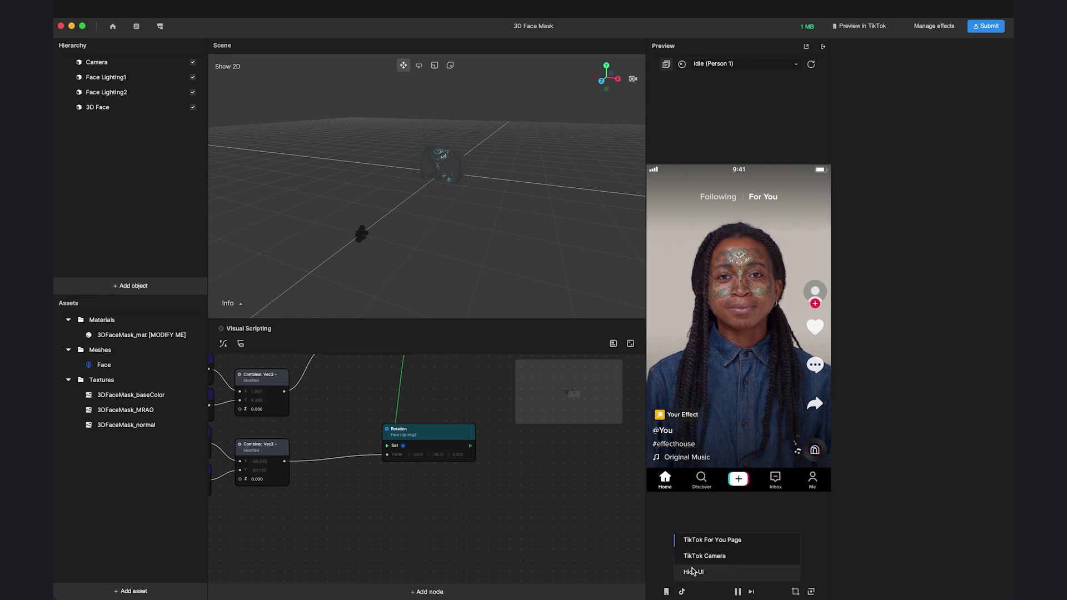
click(691, 571)
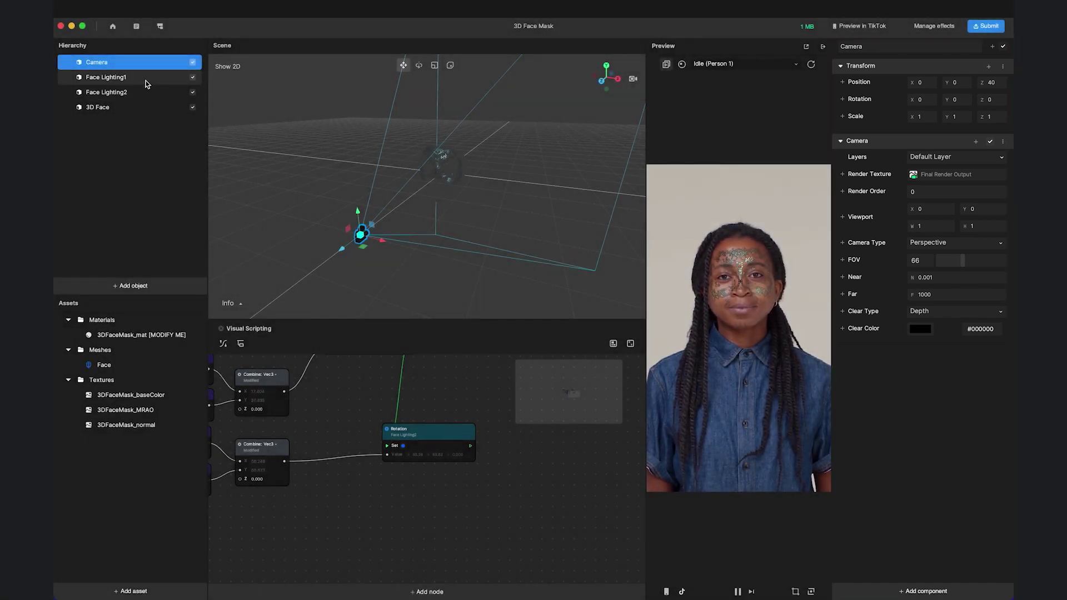
- Change the directional light color of Face Lighting1 to the pink #FB36C7
click(145, 81)
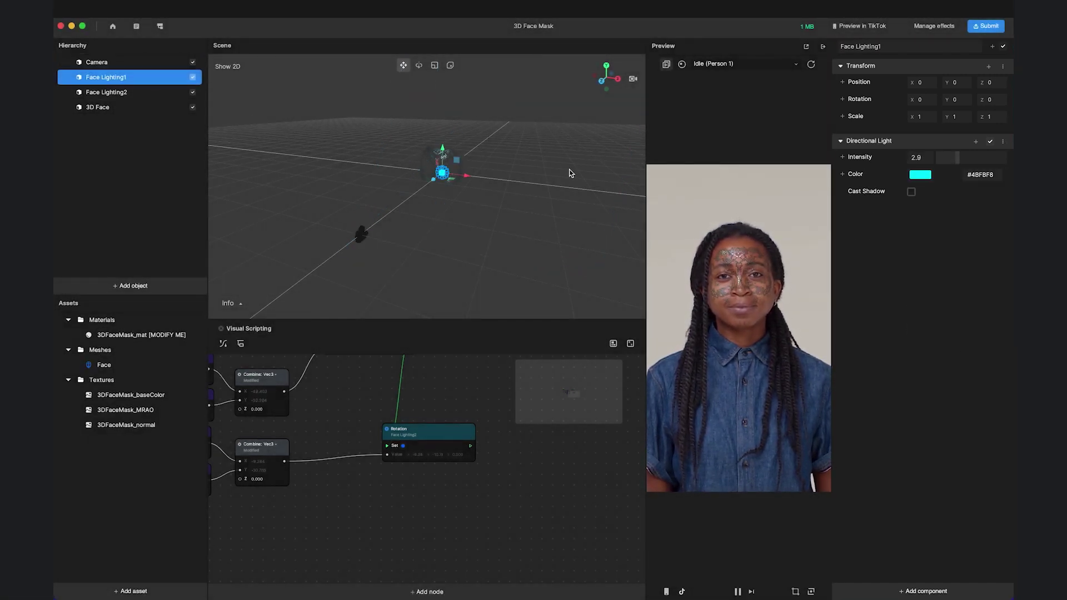
click(917, 178)
drag(880, 144, 870, 174)
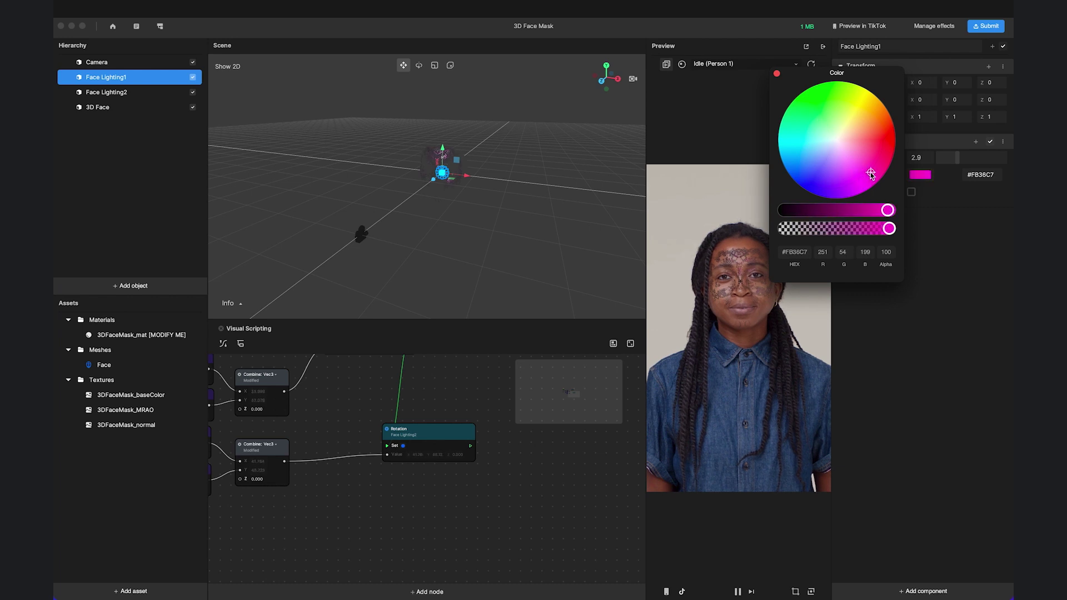
click(777, 74)
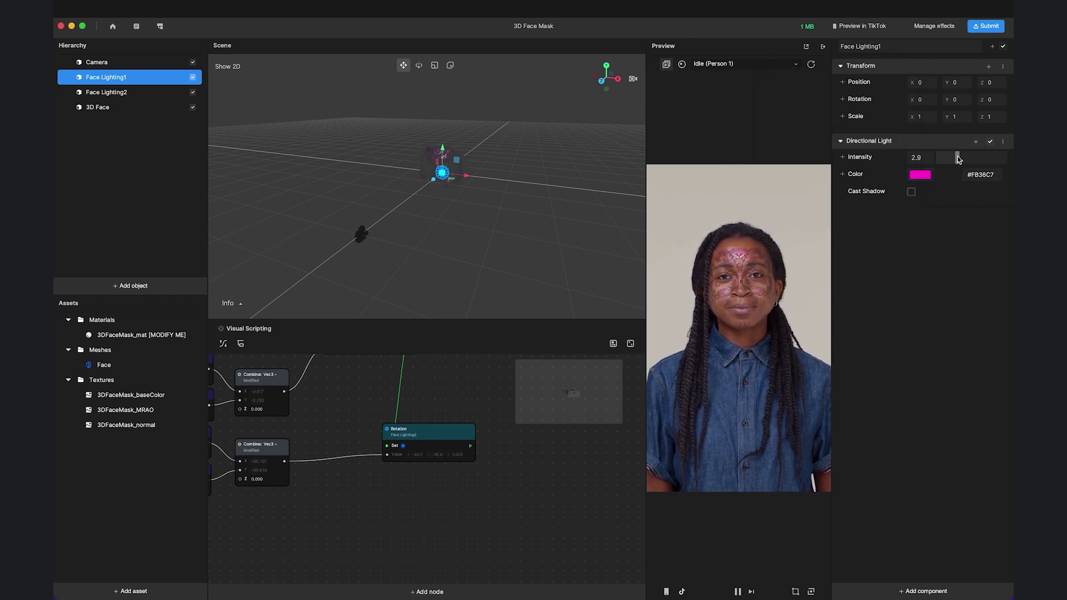
- Set the Face Lighting1 intensity to 3.2 and its light color to the cyan #58EEFB
mouse_move(957, 158)
mouse_down()
mouse_move(1005, 158)
mouse_move(939, 173)
mouse_move(956, 166)
mouse_up()
click(920, 174)
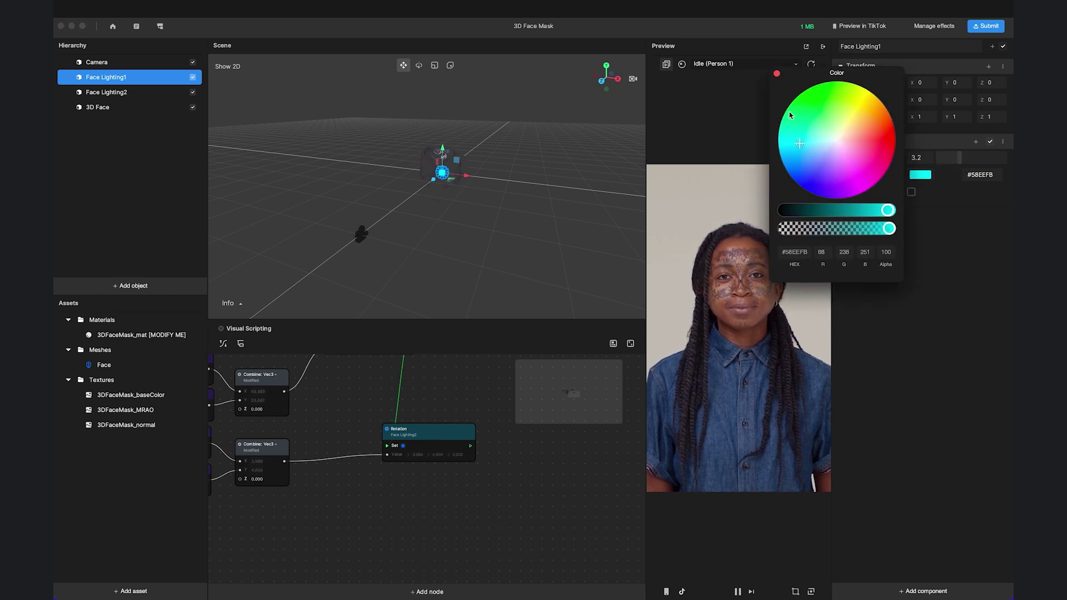
click(777, 73)
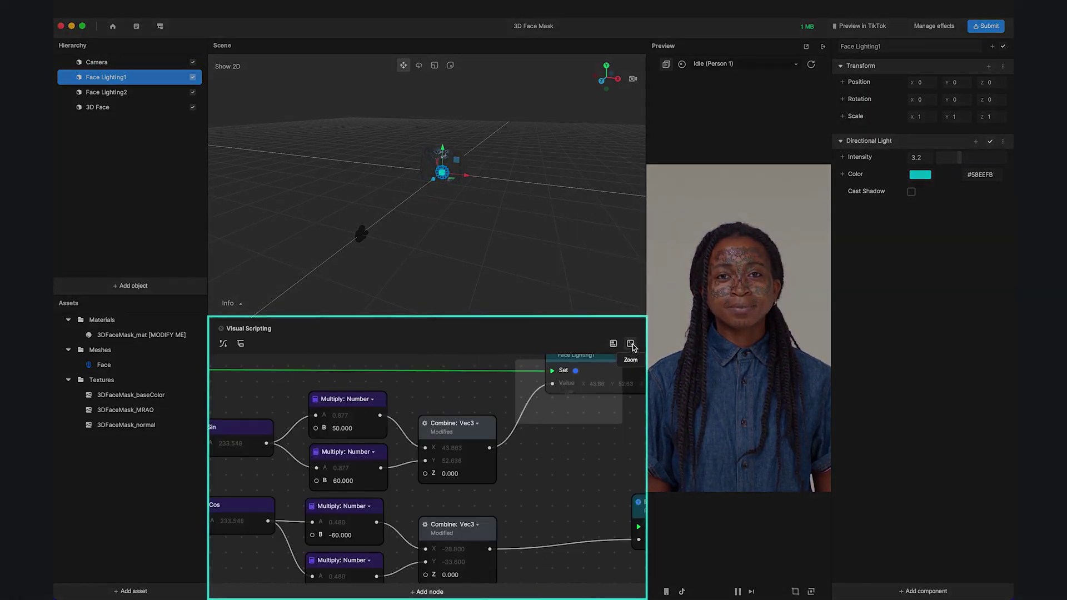
scroll(491, 460, down, 5)
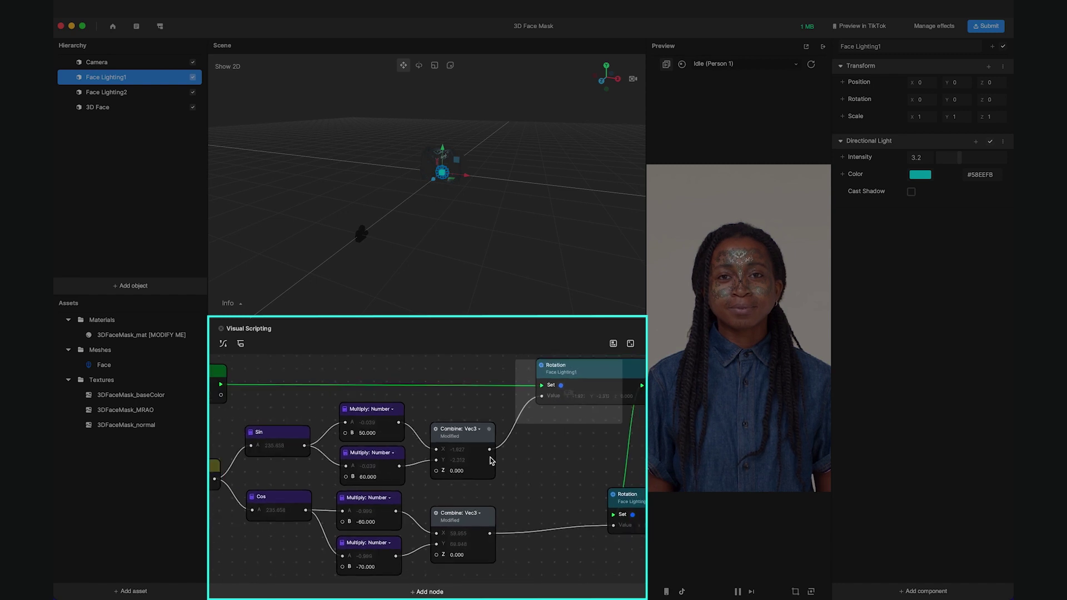
scroll(491, 460, down, 3)
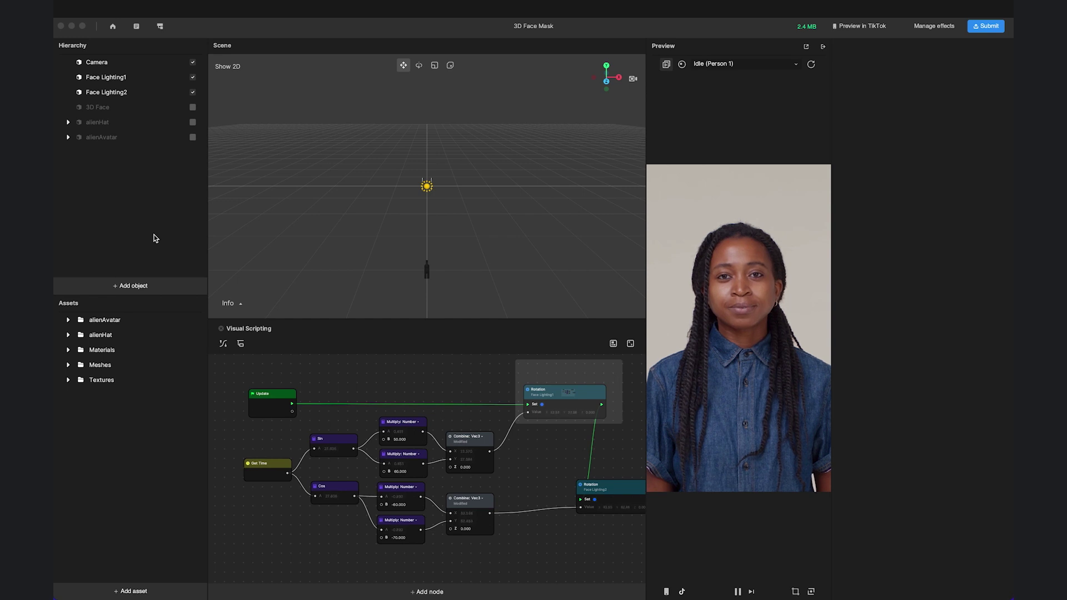
- Add a Head Tracker AR object to the hierarchy and nest the alienHat object inside it
click(165, 286)
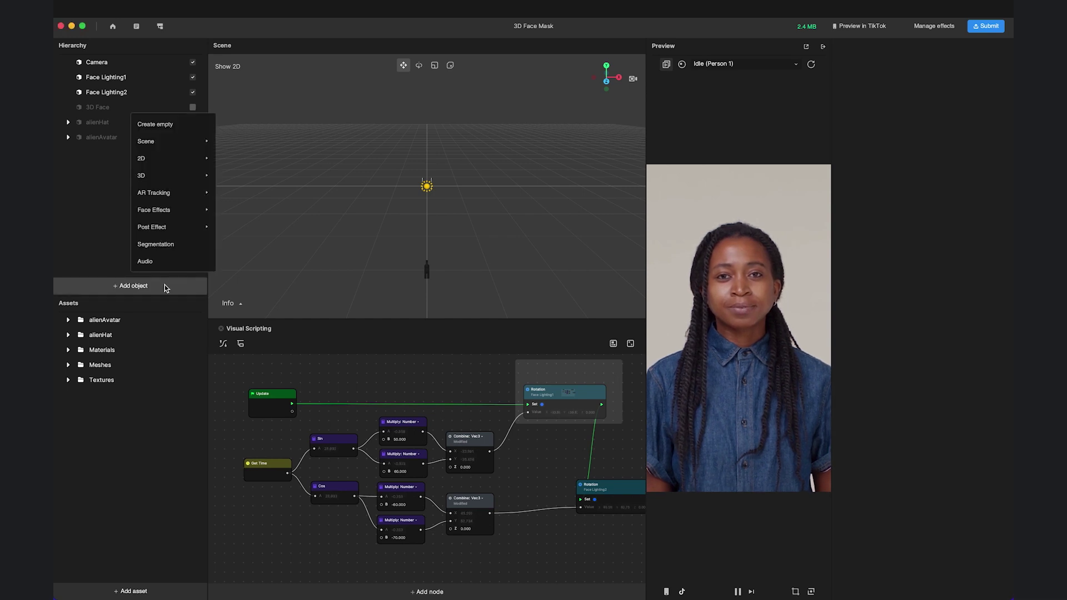
mouse_move(166, 192)
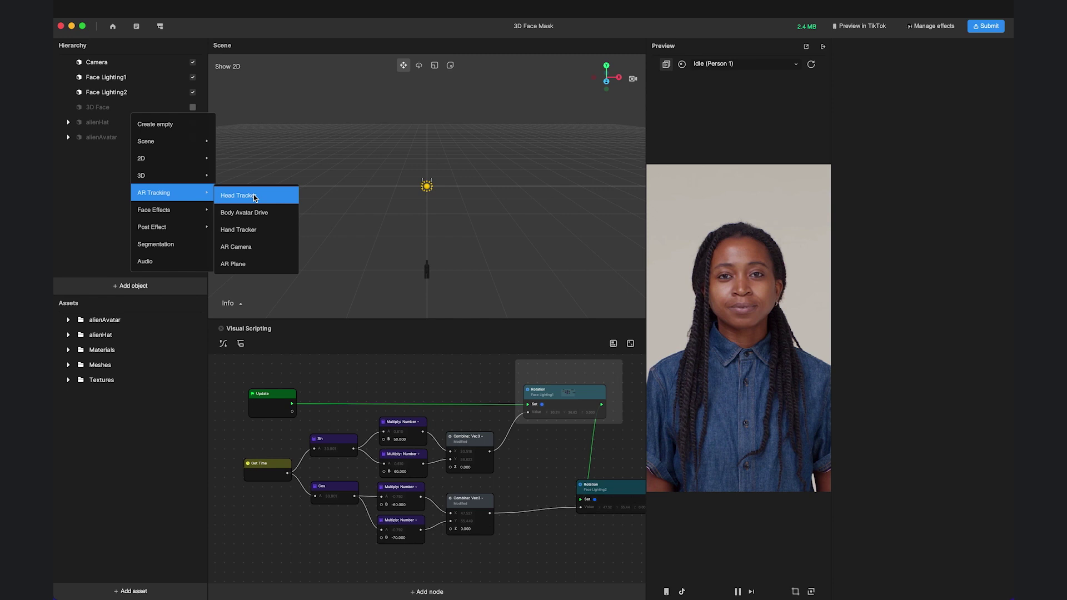
click(272, 198)
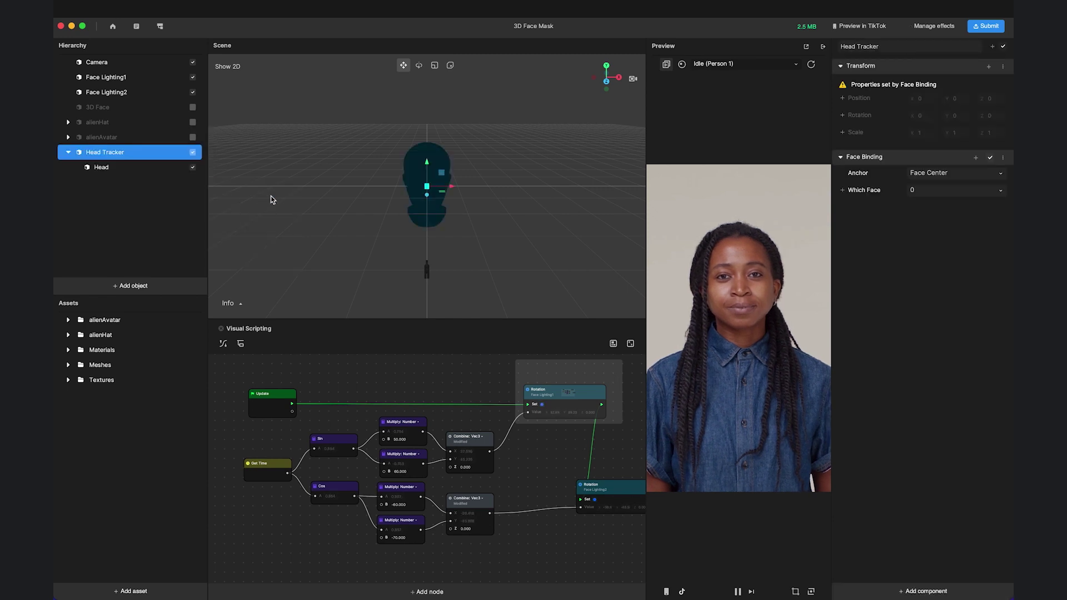
click(155, 172)
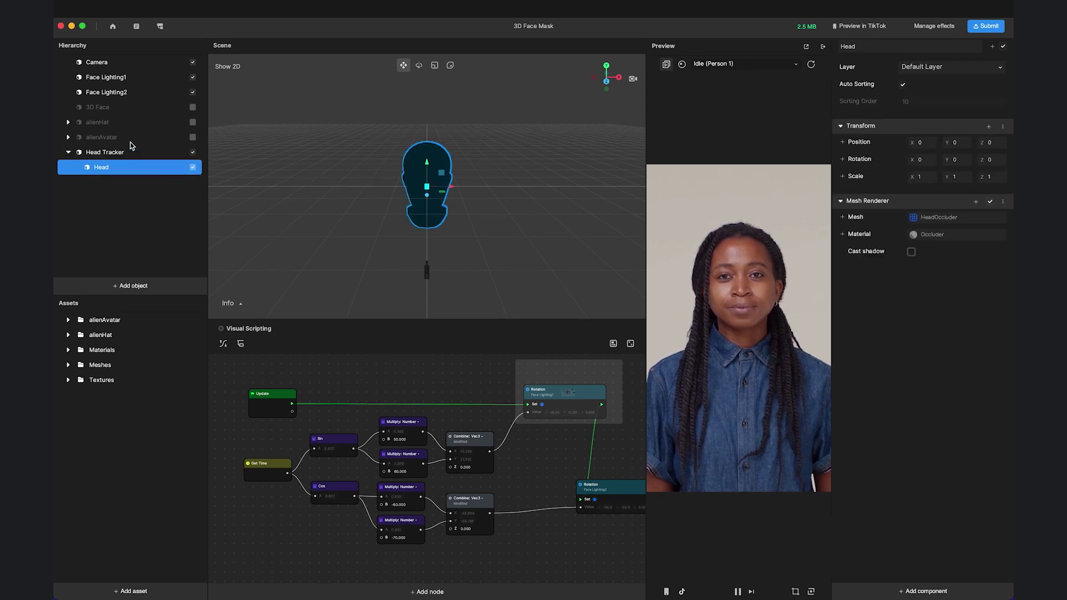
drag(121, 123, 120, 156)
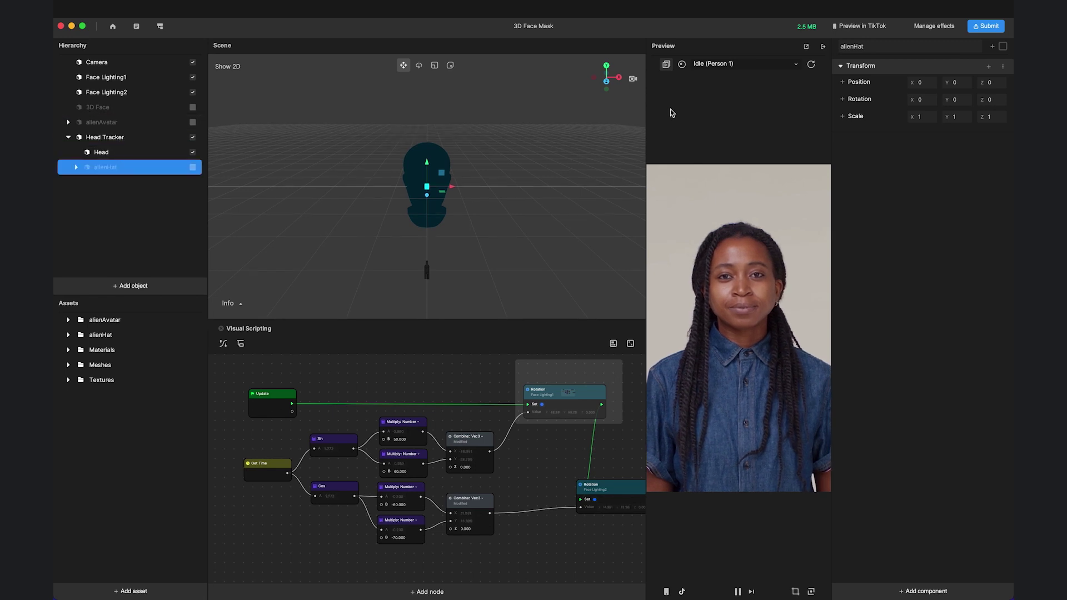
- Set the preview video to Nodding (Person 1) and enable the alienHat object
click(711, 64)
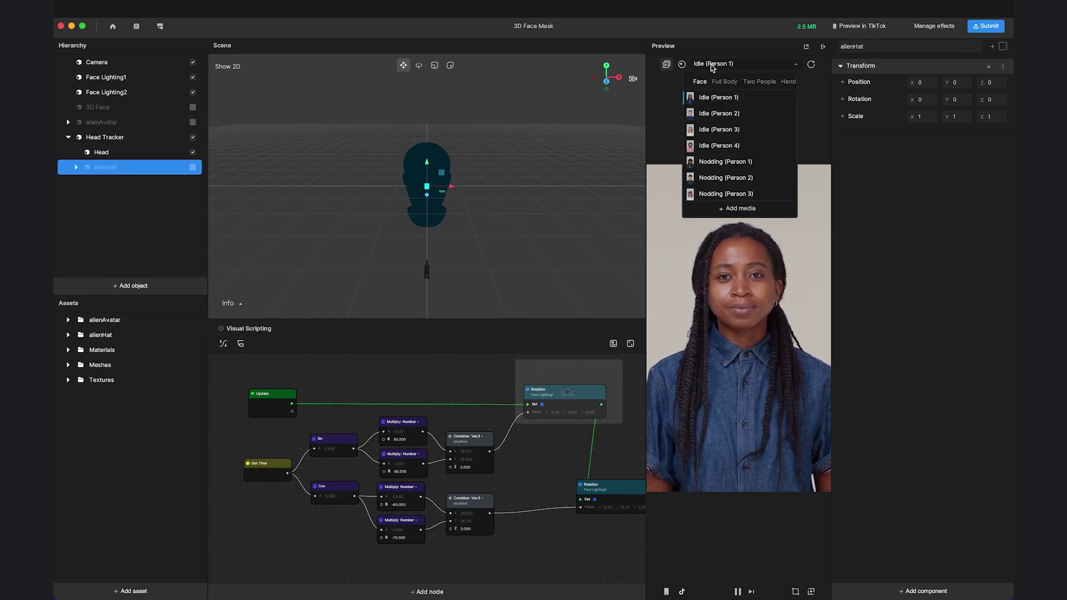
click(716, 162)
click(193, 168)
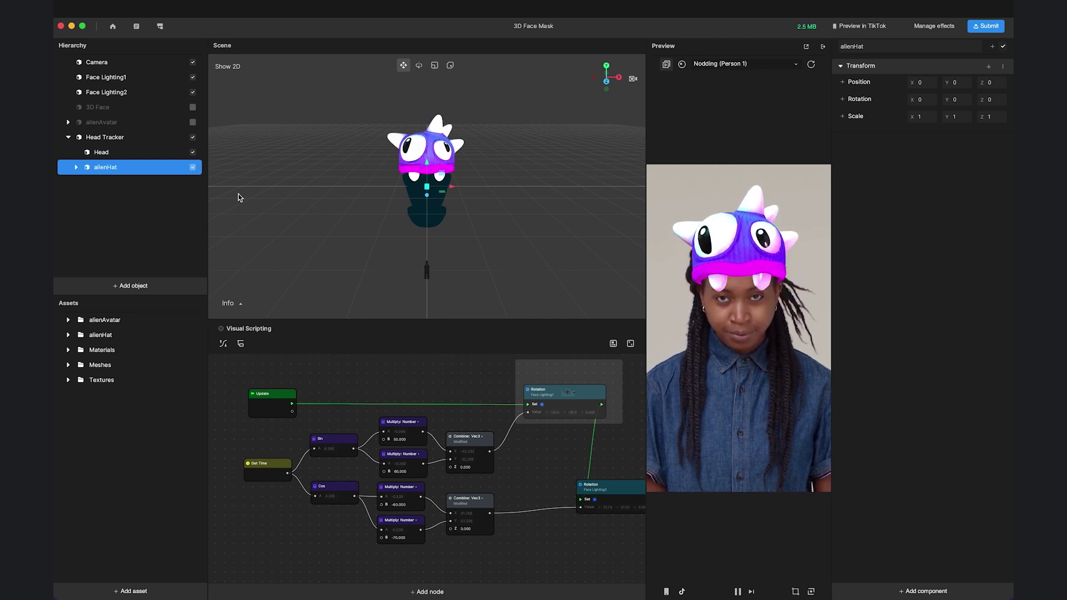
- Add a Body Avatar Drive object to the hierarchy, nest the alienAvatar object inside it and enable alienAvatar
click(170, 154)
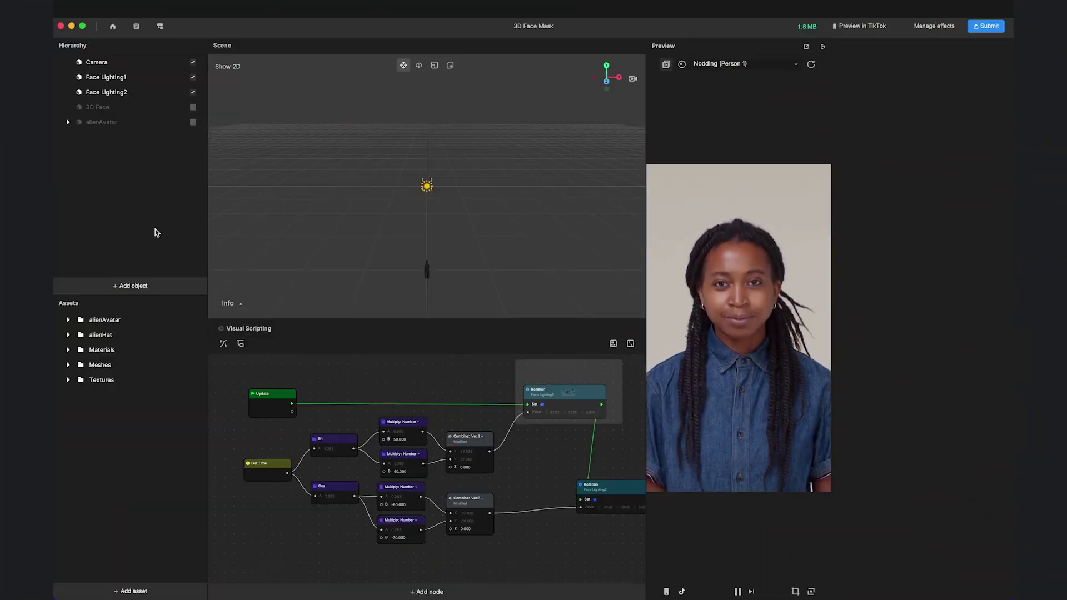
click(160, 285)
mouse_move(194, 206)
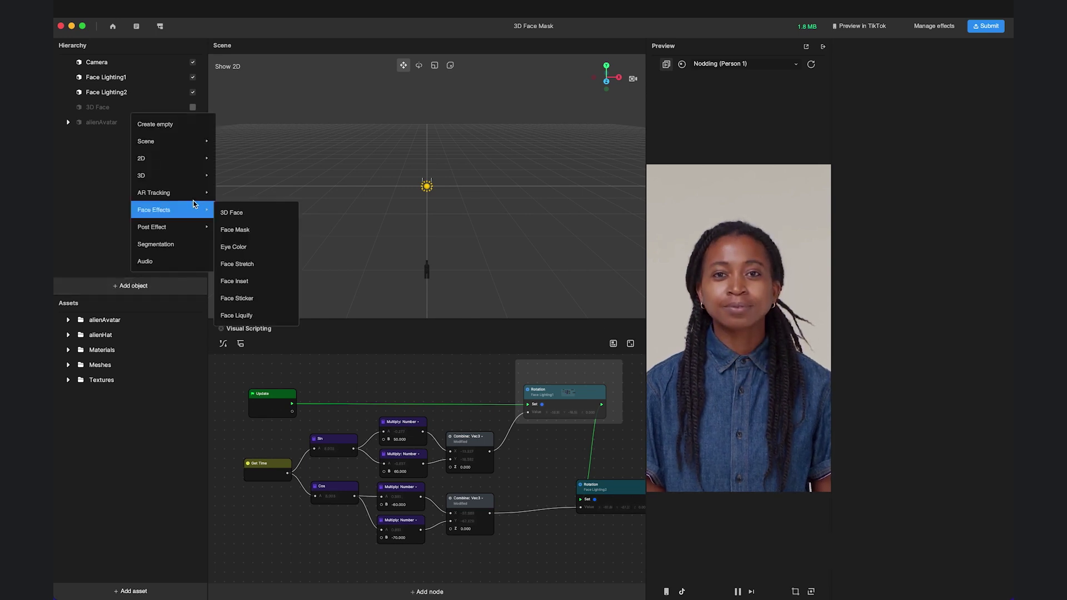
click(244, 210)
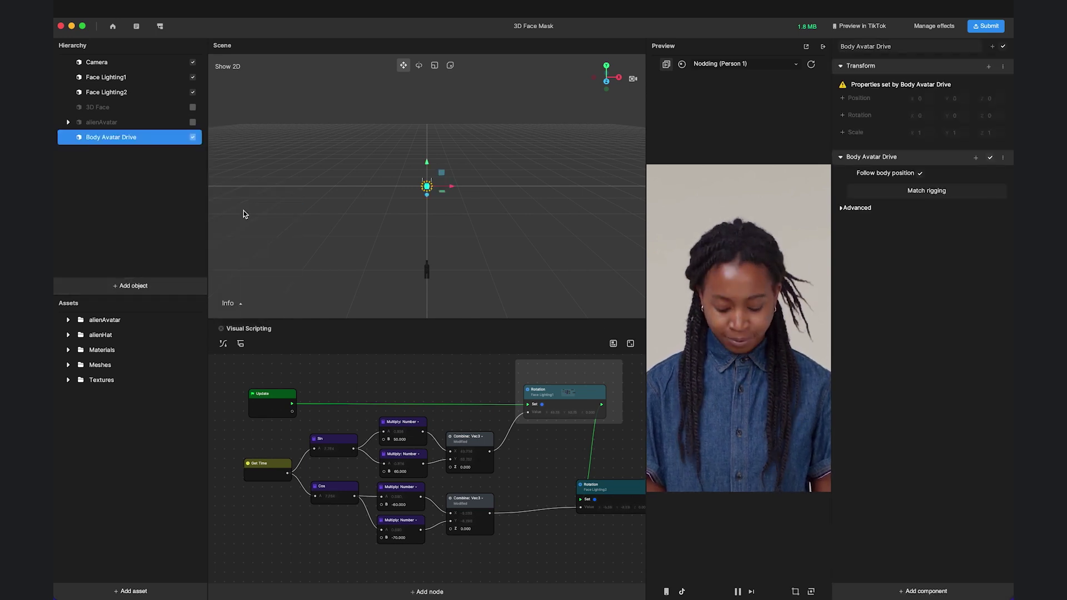
click(154, 124)
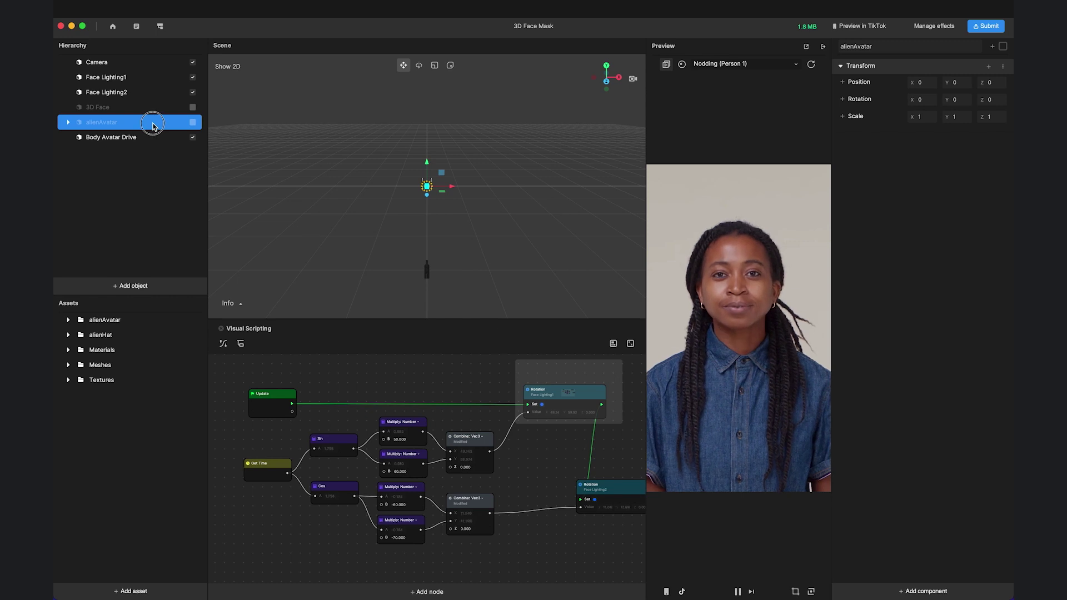
drag(153, 124, 152, 138)
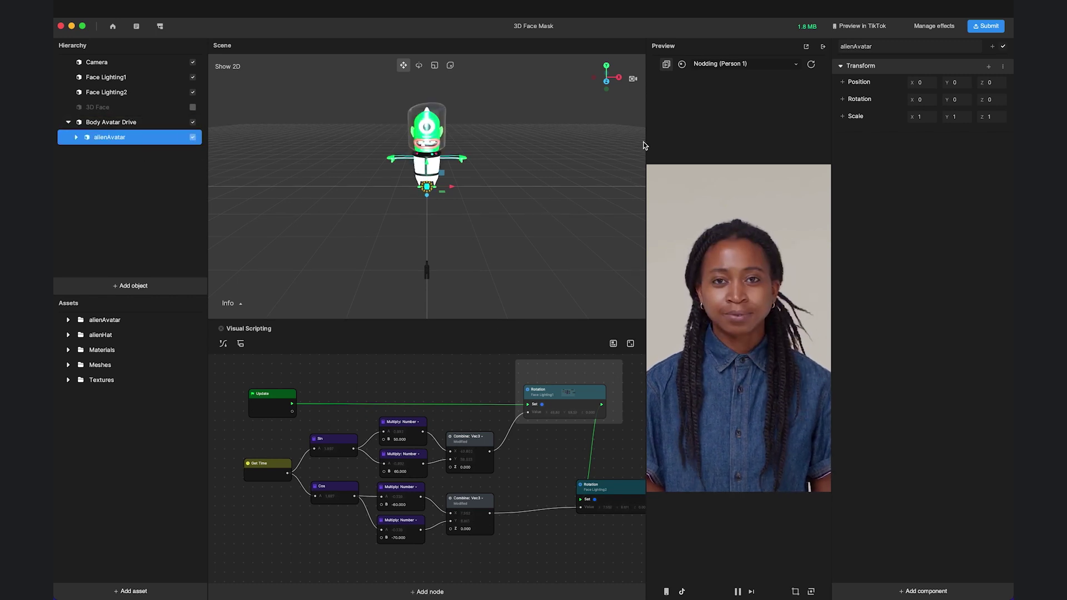
- Switch the preview to the first sample video in the Full Body category
click(711, 64)
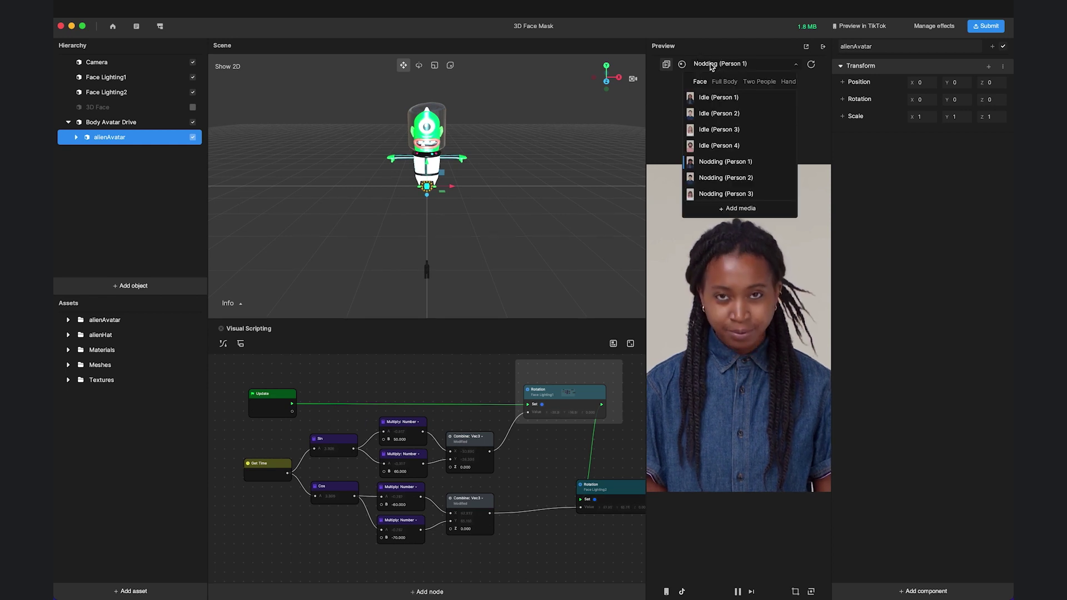
click(724, 82)
click(725, 98)
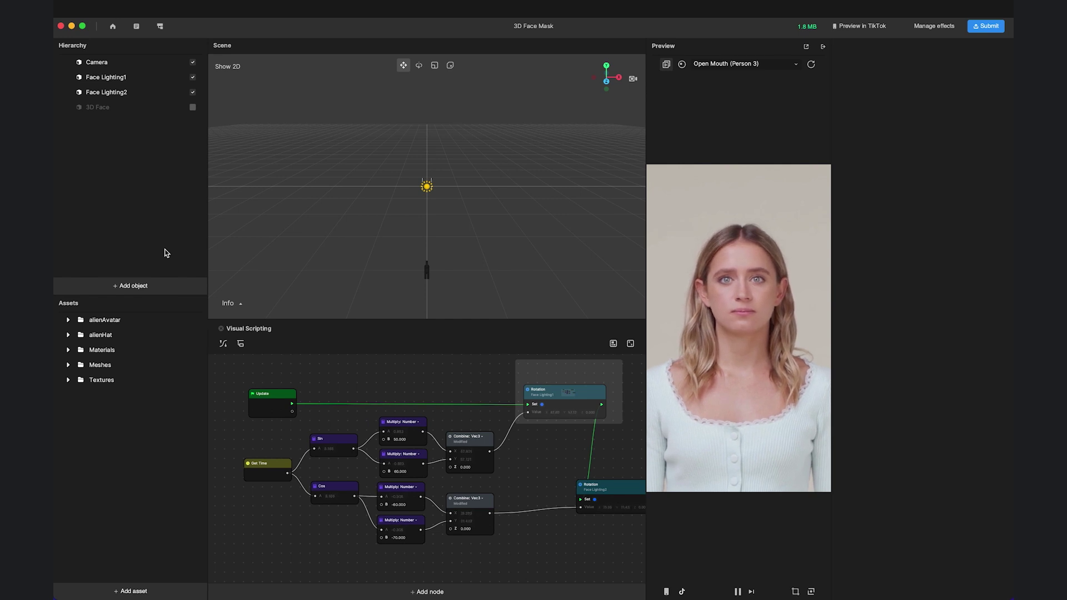
- Look through the available face effects and enable the existing 3D Face object in the hierarchy
click(179, 285)
mouse_move(196, 216)
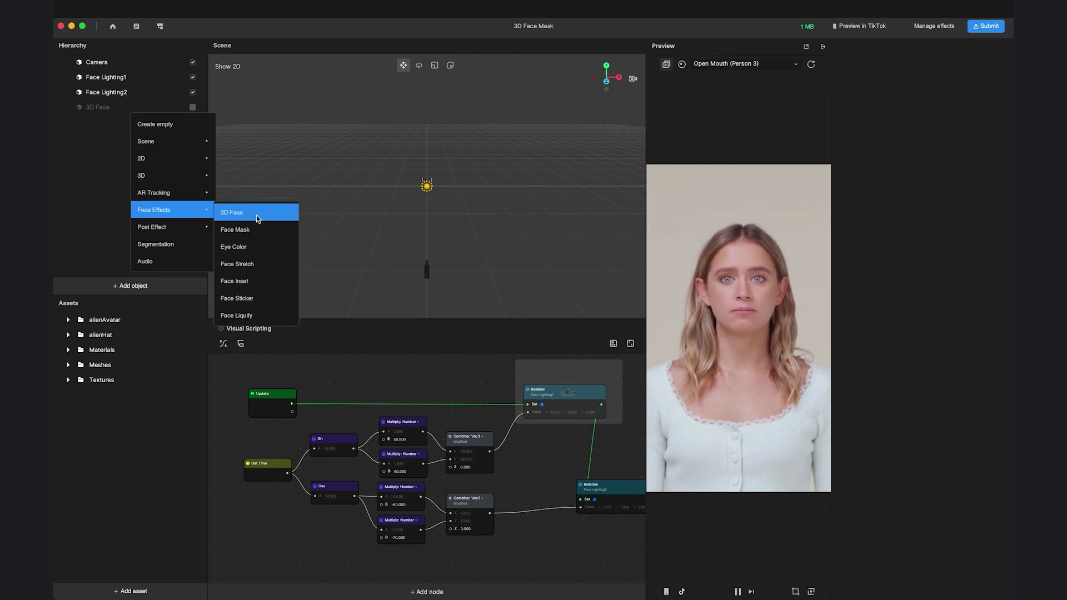
click(245, 165)
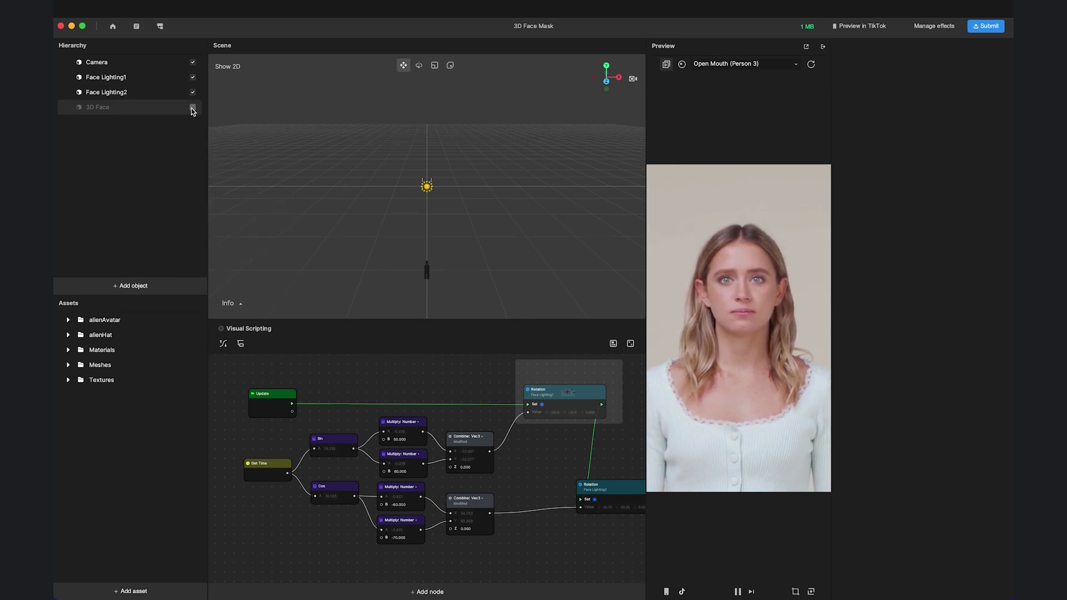
click(193, 107)
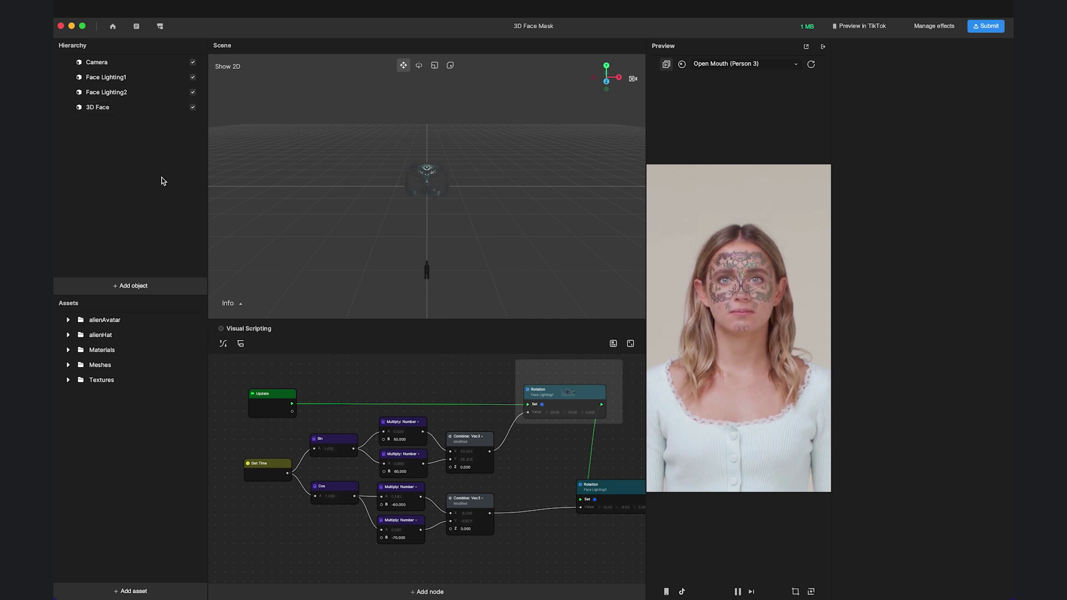
- Add a Face Mask effect to the hierarchy
click(170, 285)
mouse_move(196, 217)
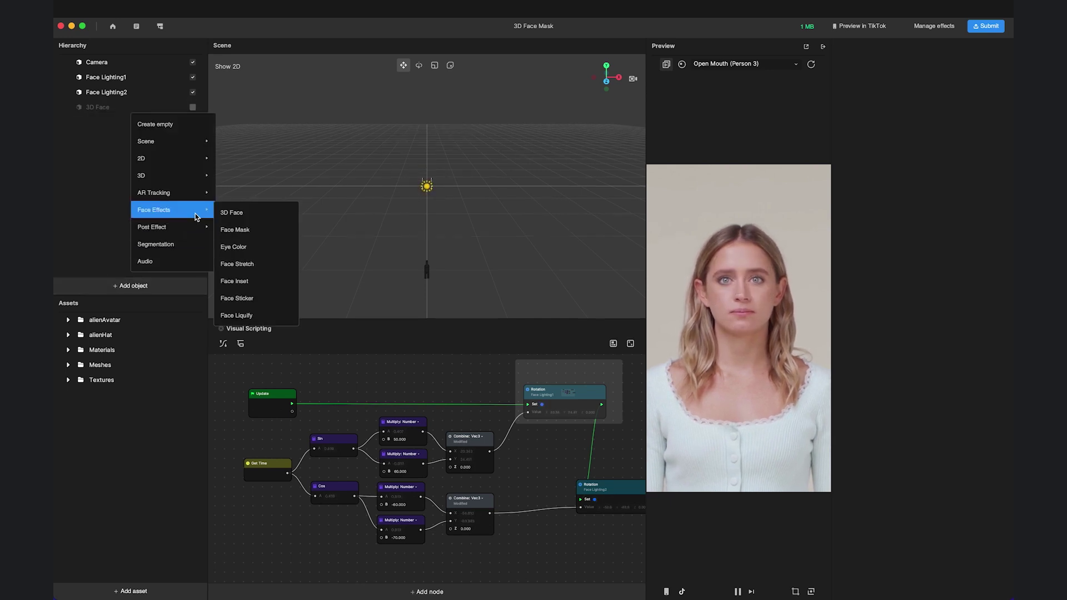
click(258, 229)
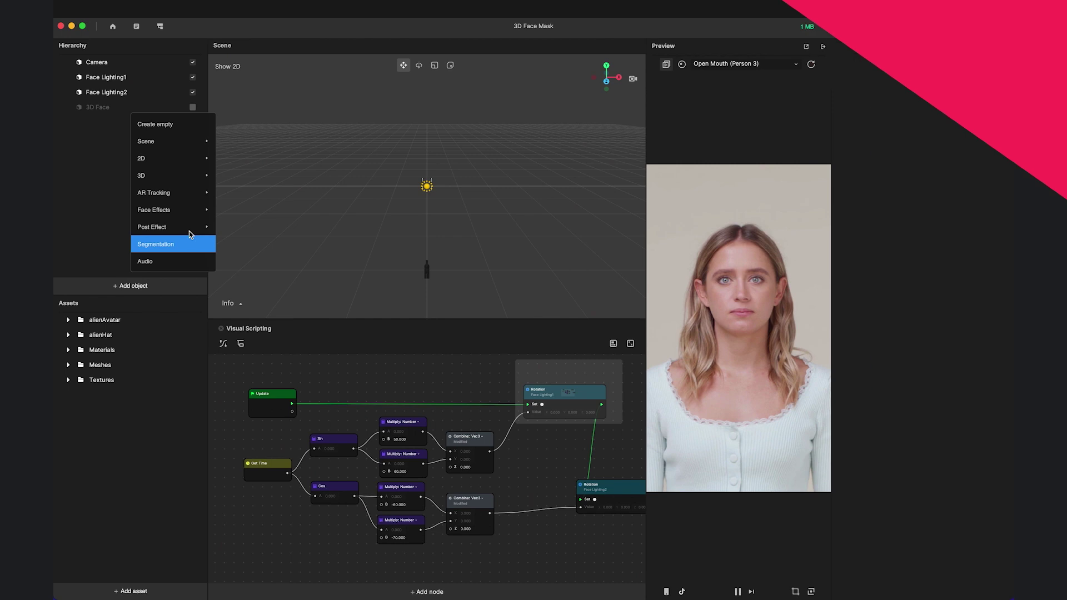
- Add a Face Stretch effect and pull its temple and cheek points outward to widen the face symmetrically
mouse_move(201, 216)
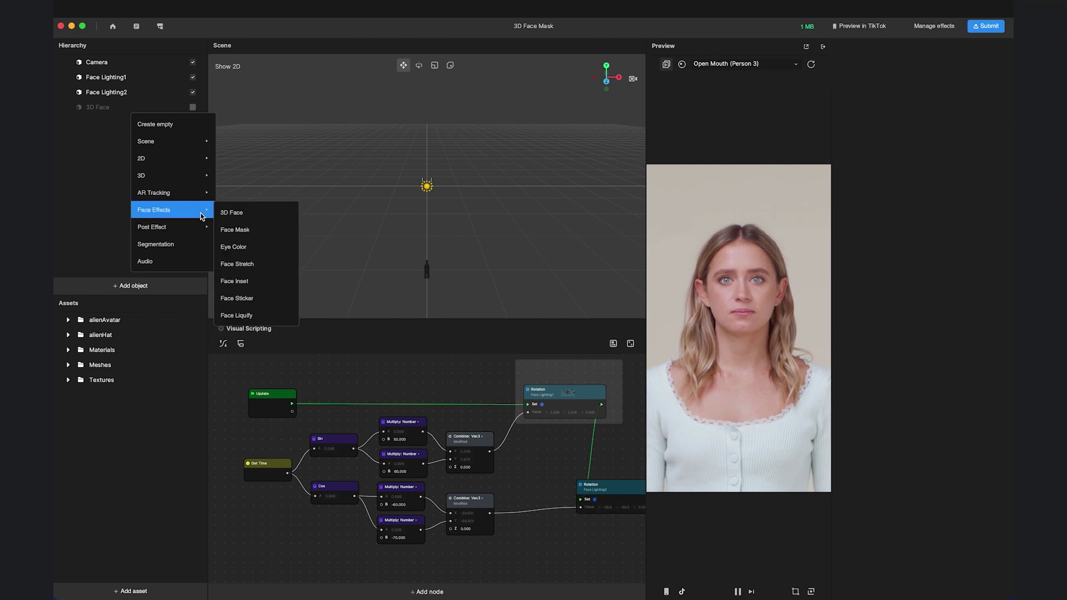
click(259, 266)
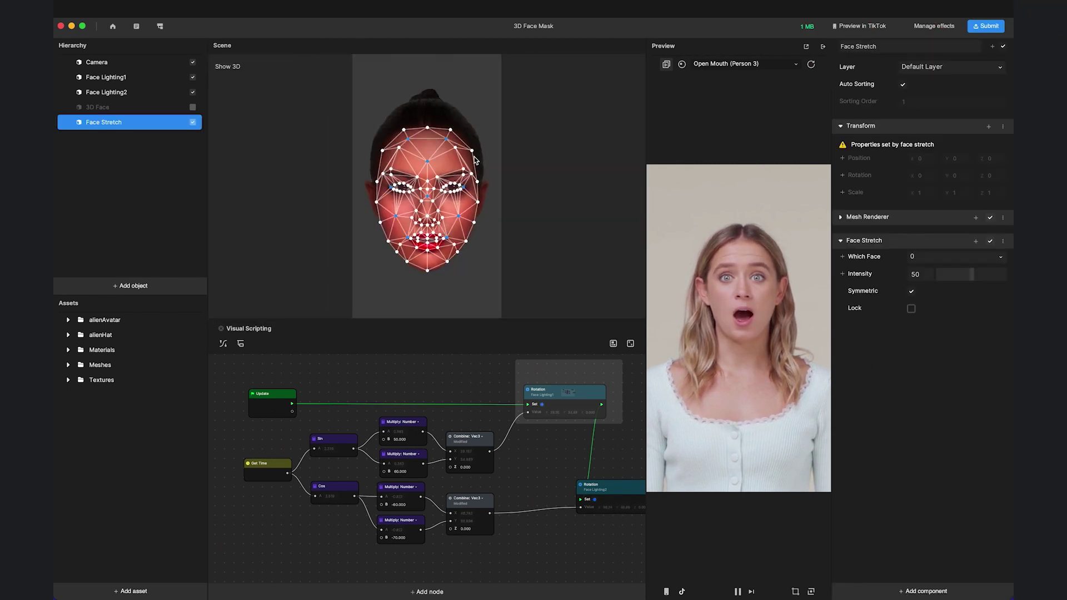
drag(473, 155, 494, 149)
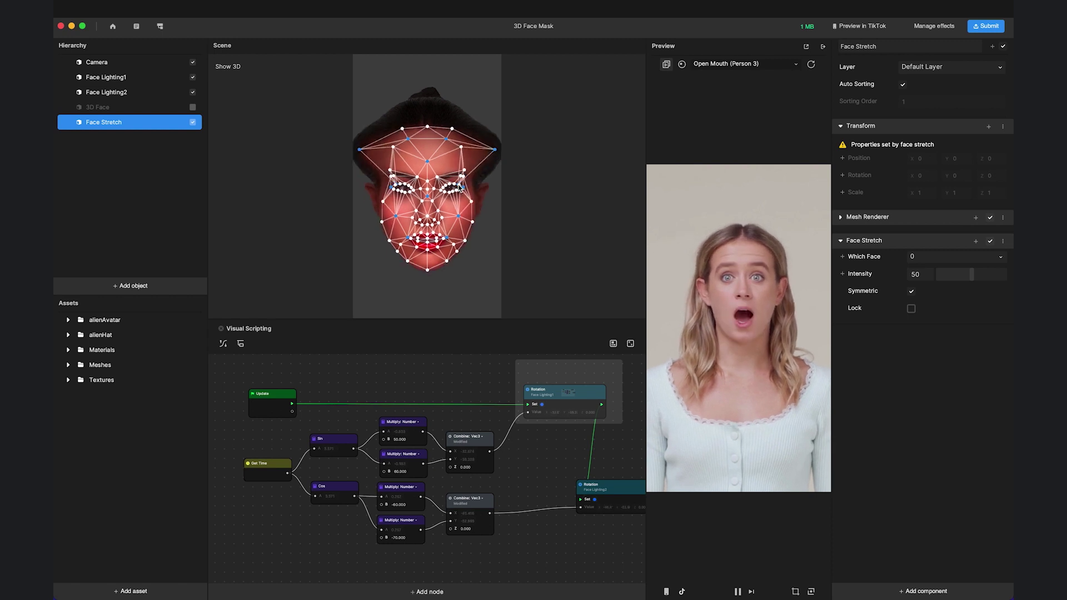
drag(473, 206, 505, 216)
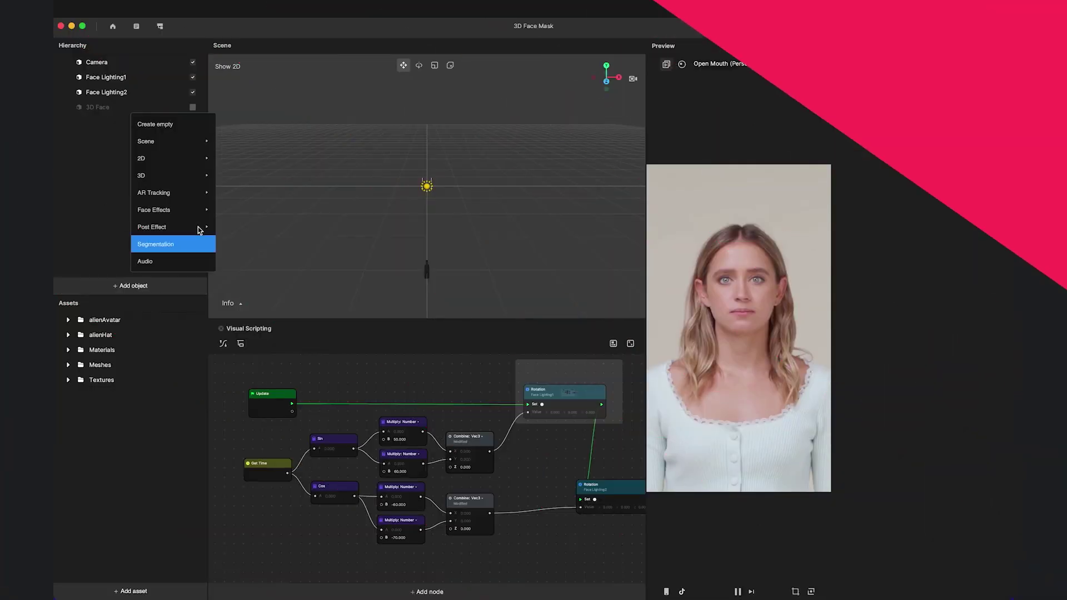
- Add a Face Inset effect and move the mouth inset down to a Y position of -7.807
mouse_move(178, 209)
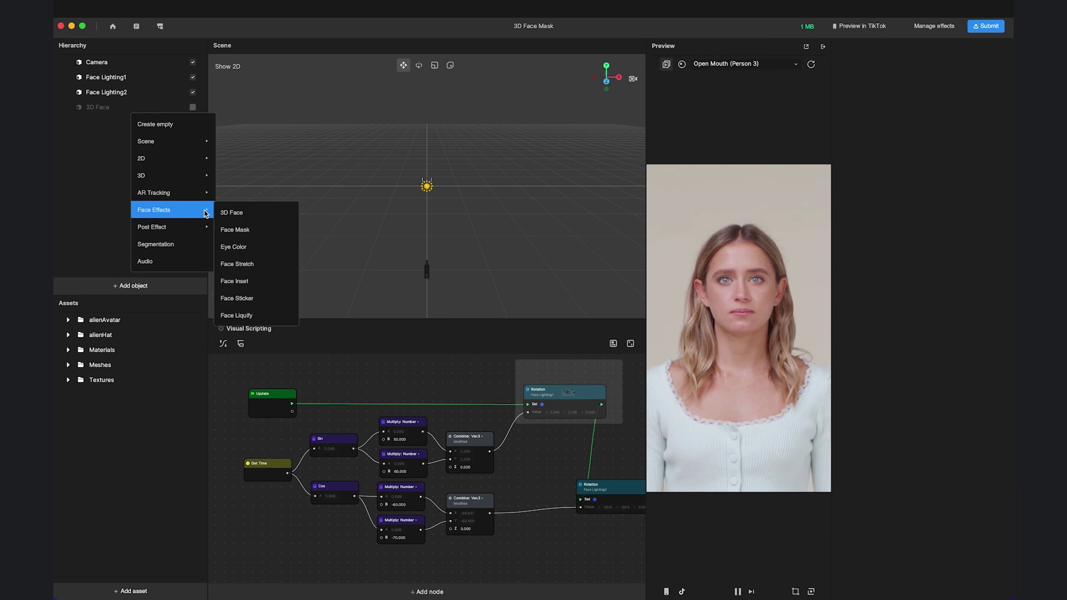
click(264, 281)
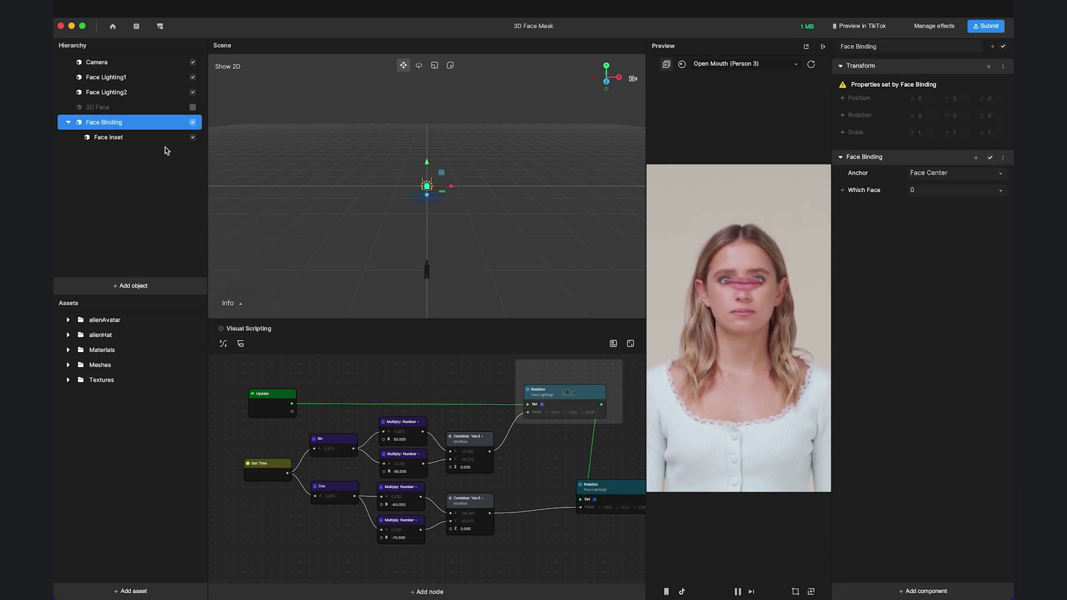
click(183, 137)
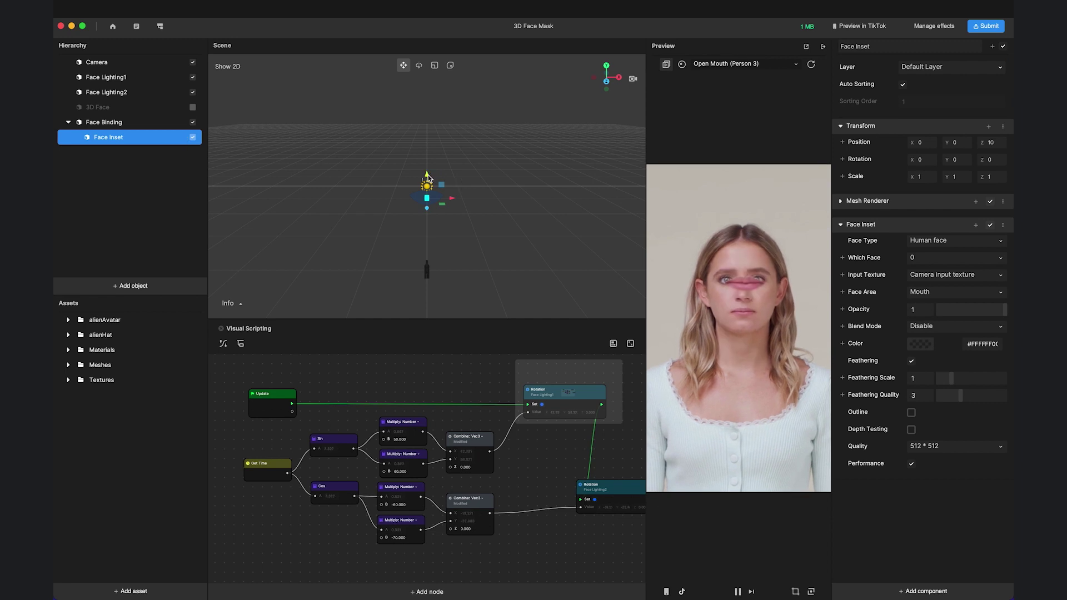
drag(426, 176, 422, 203)
- Color the Face Inset red #FF0D00 and make that color partly transparent
click(919, 344)
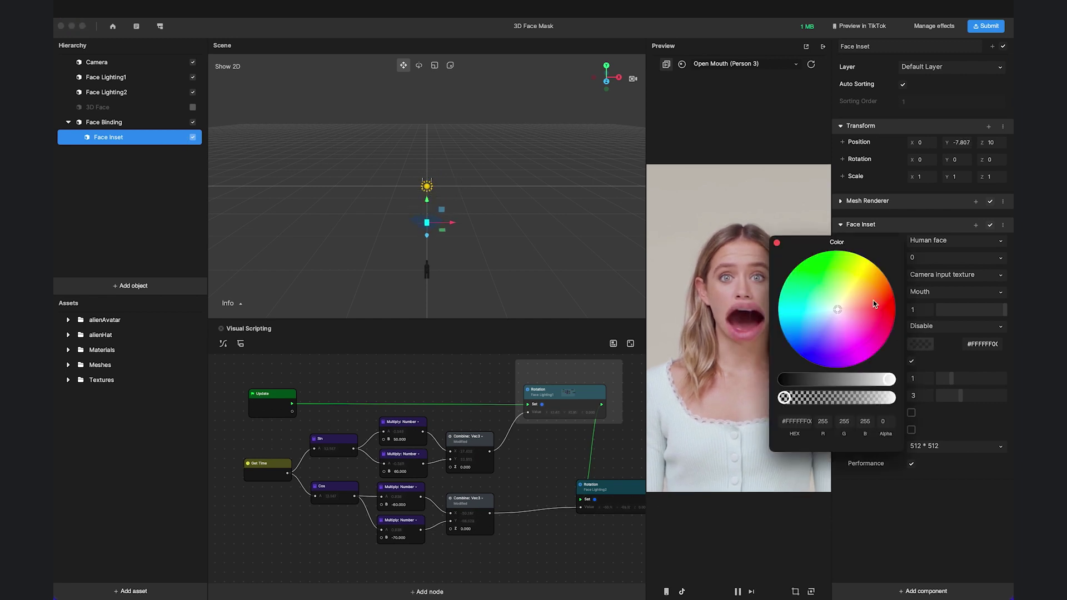
click(896, 307)
drag(785, 398, 908, 401)
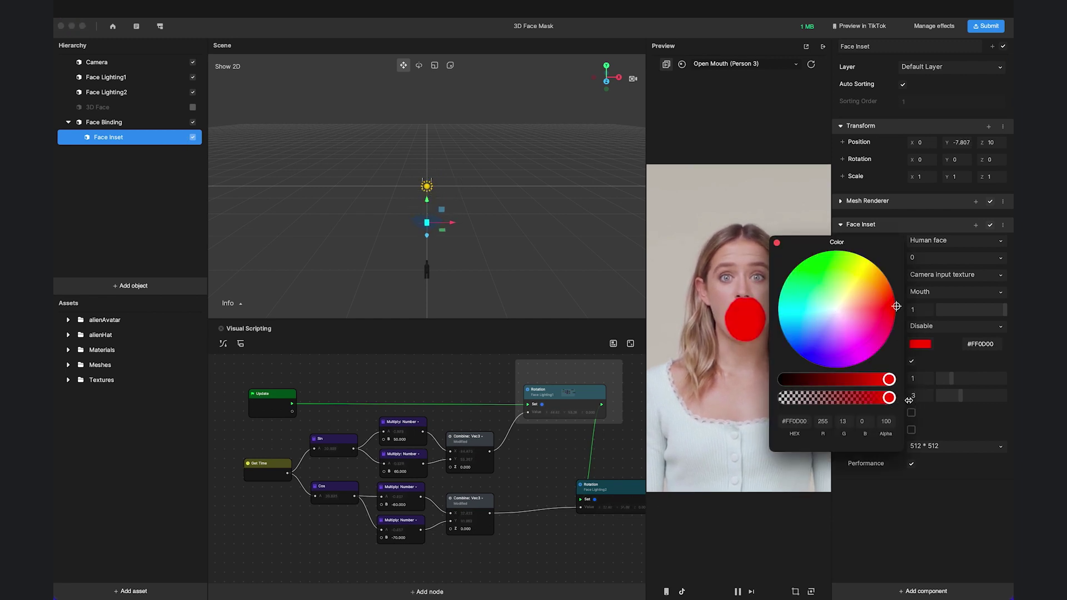
click(829, 402)
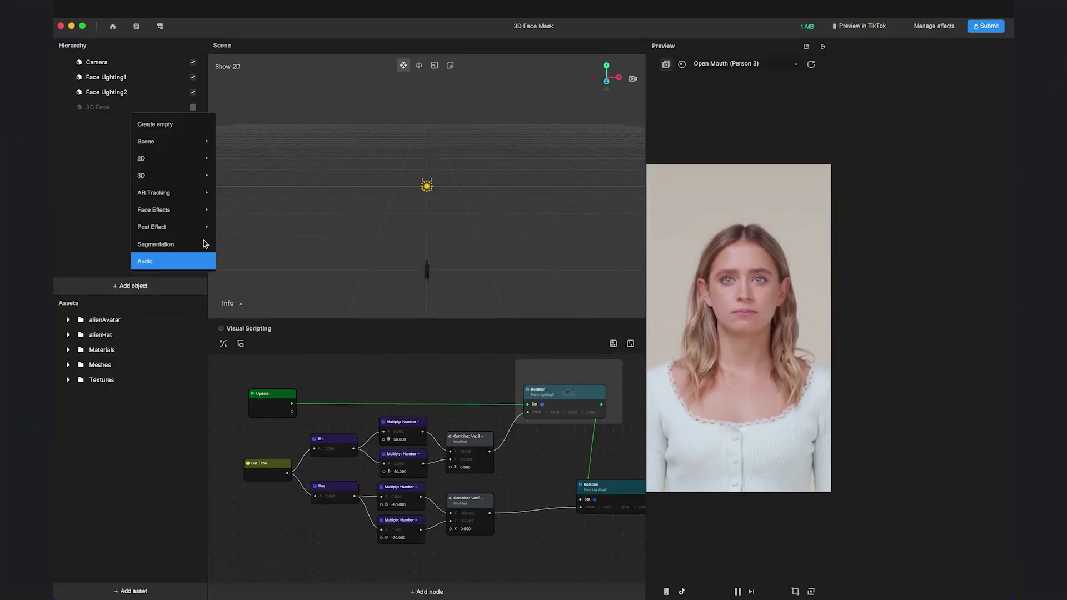
- Add a Face Liquify effect to the hierarchy
mouse_move(201, 212)
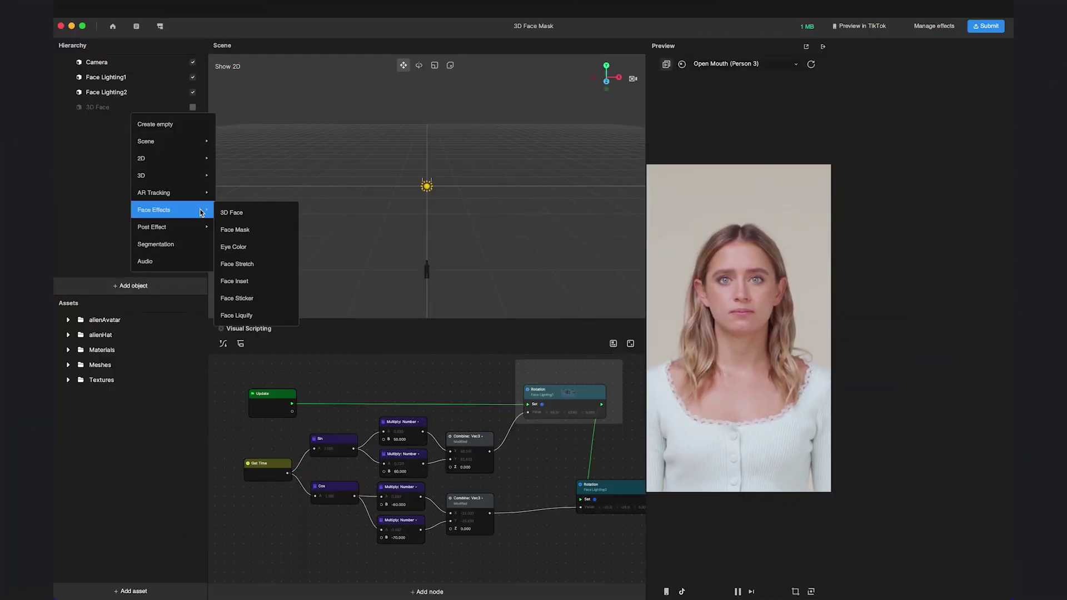
click(269, 318)
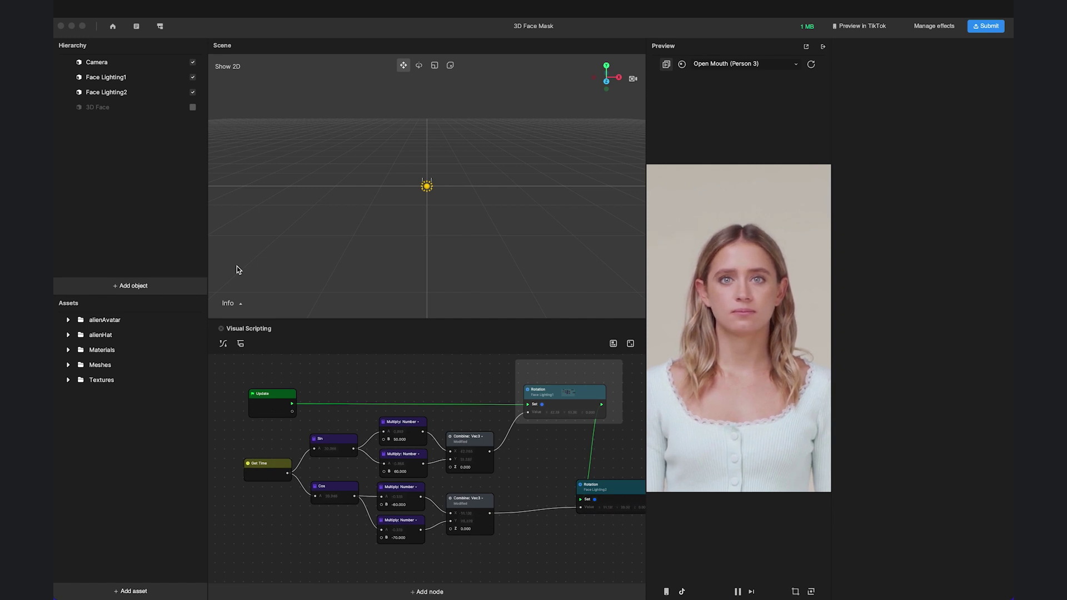
- Enable the 3D Face object and add a Facial Movement Detection node in an empty area of the visual scripting graph
click(193, 108)
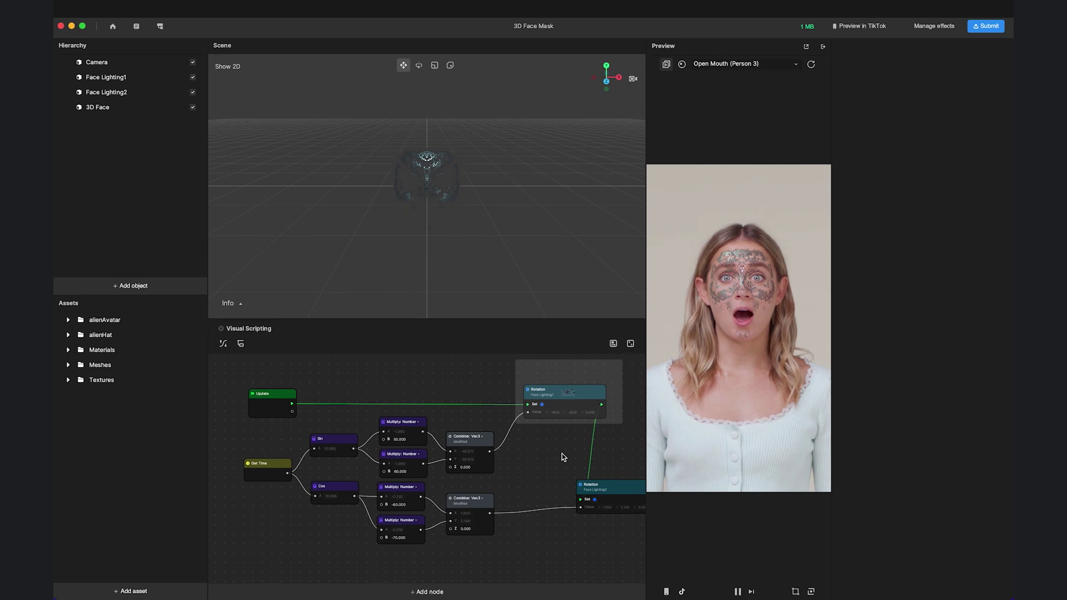
scroll(562, 453, down, 5)
scroll(562, 454, down, 3)
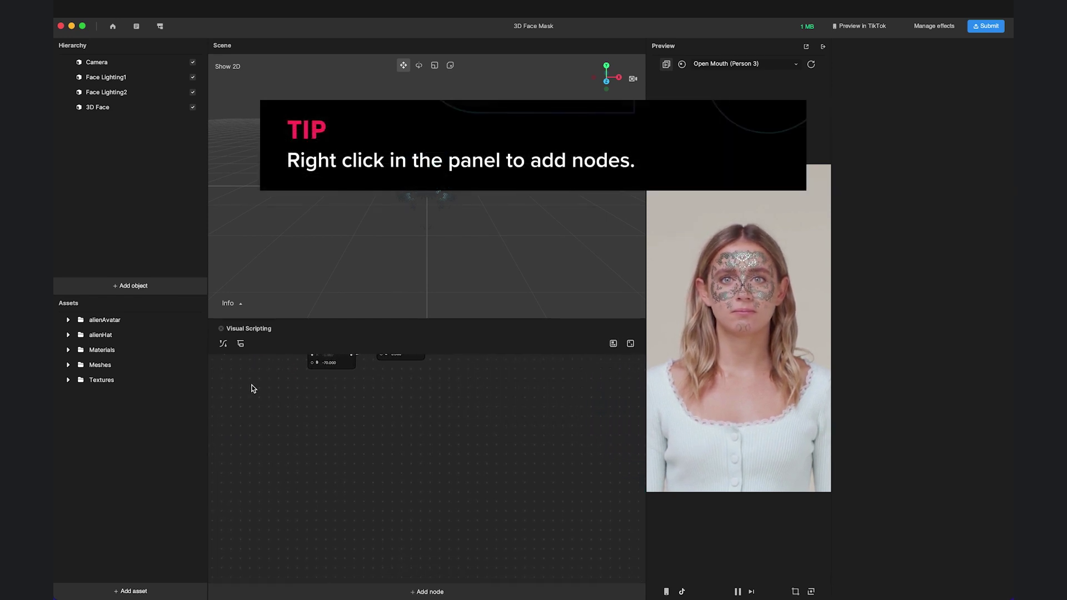
right_click(252, 387)
click(264, 397)
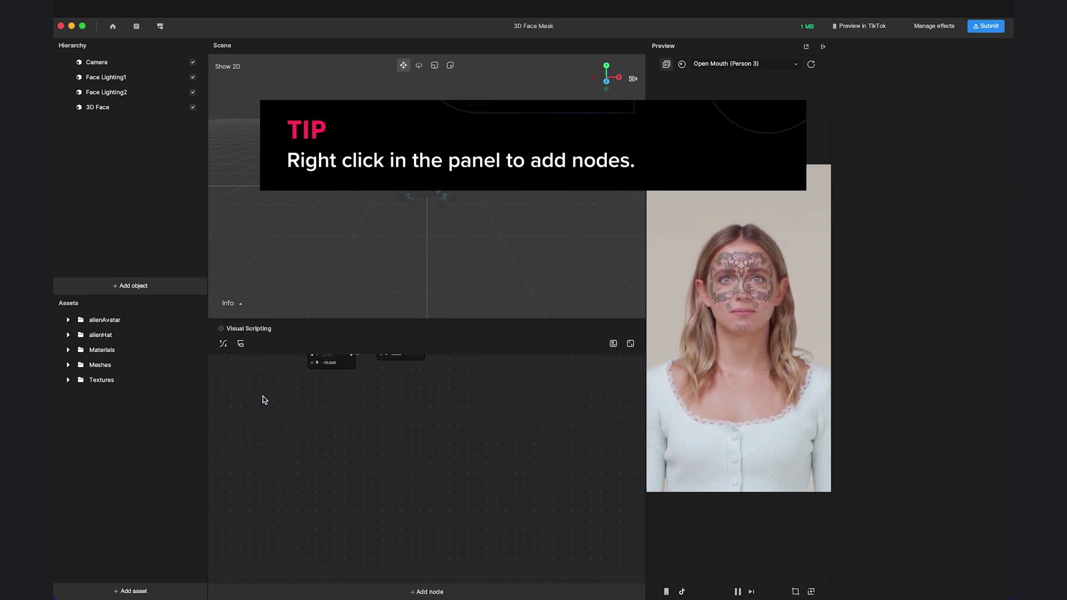
text(facial)
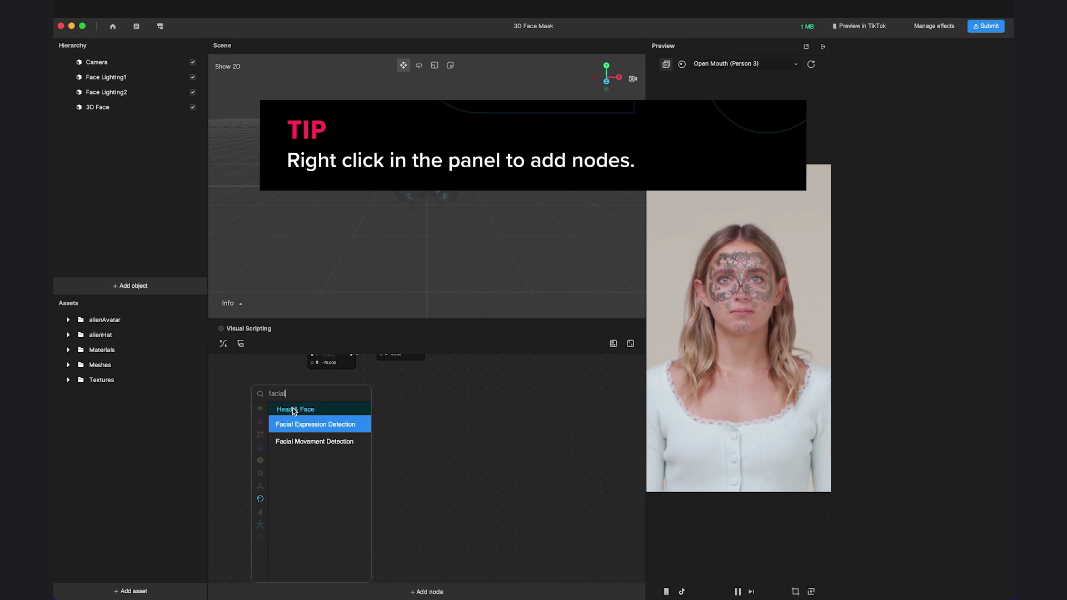
click(309, 443)
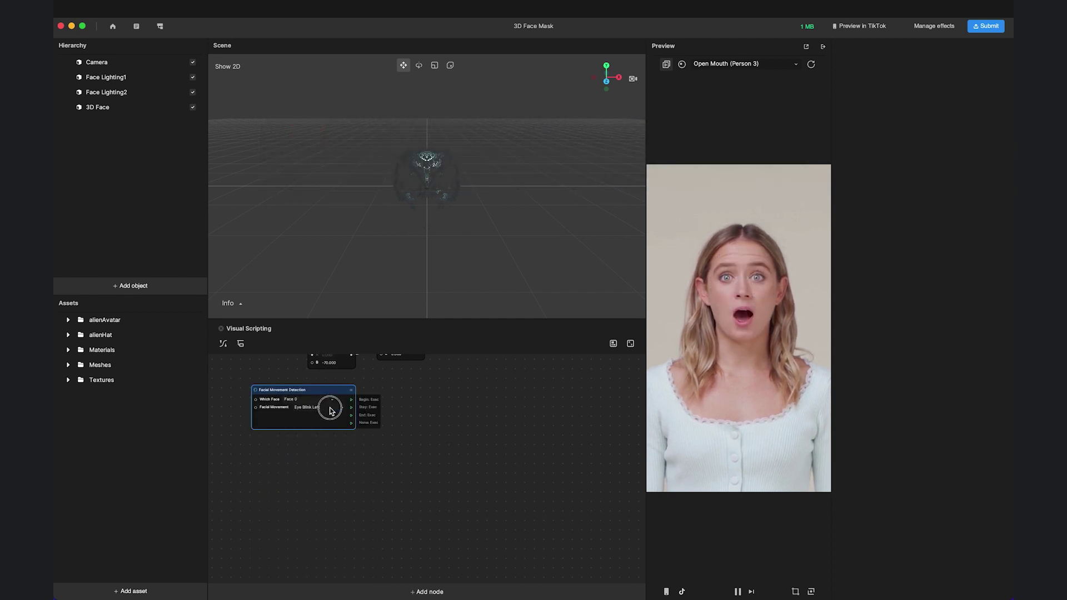
- Reposition the Facial Movement Detection node slightly and set its facial movement to Mouth Open
mouse_move(325, 392)
mouse_down()
mouse_move(338, 441)
mouse_move(334, 408)
mouse_up()
scroll(338, 442, up, 1)
scroll(338, 441, up, 1)
click(309, 429)
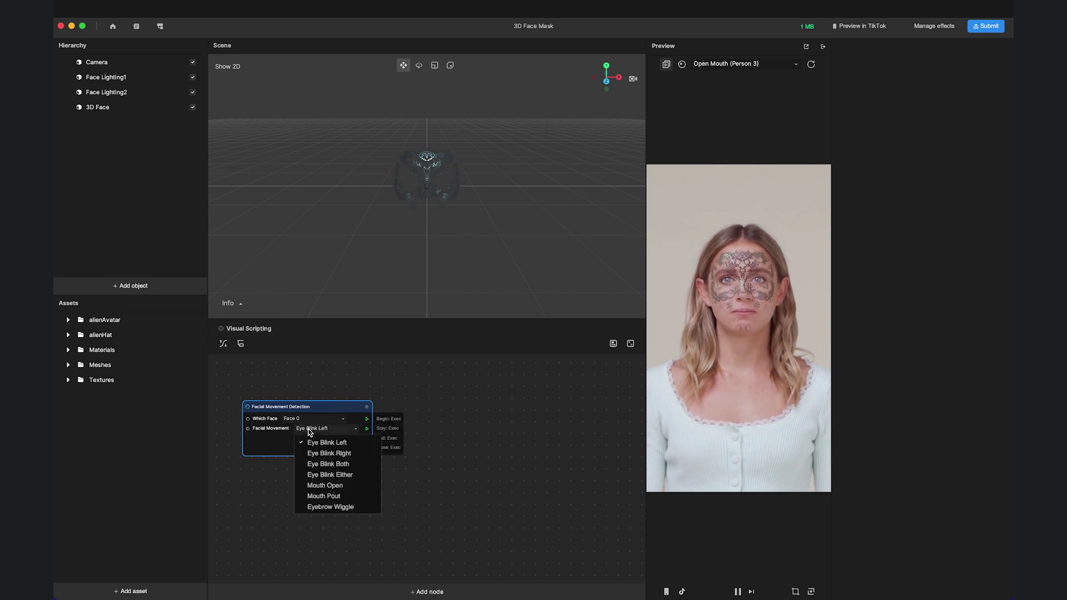
click(331, 486)
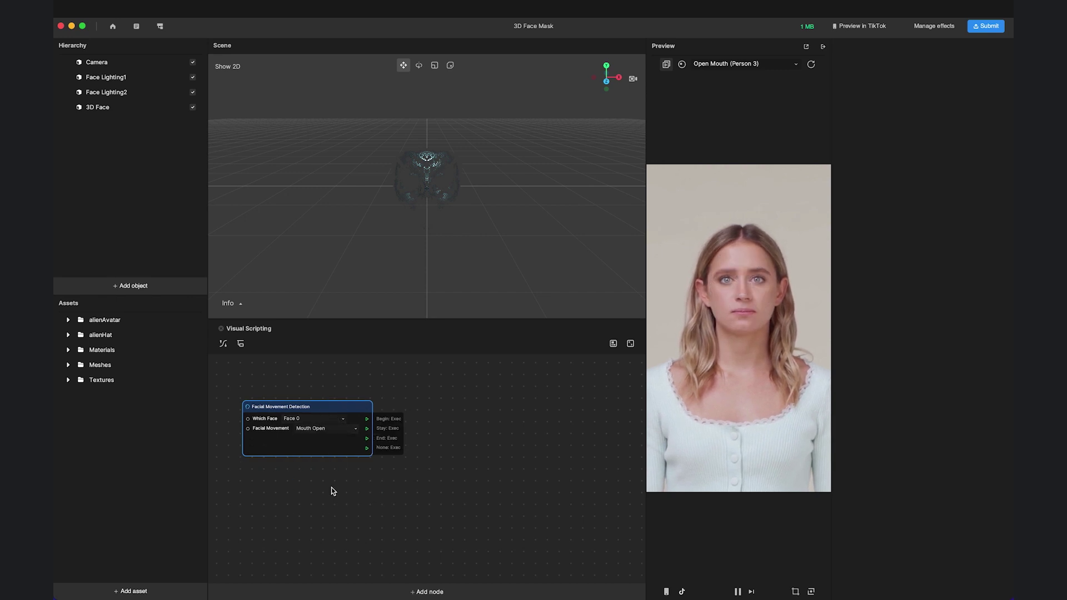
- Add a Set Visibility node beside the Facial Movement Detection node and place the 3D Face object as a node below them
right_click(477, 415)
click(489, 425)
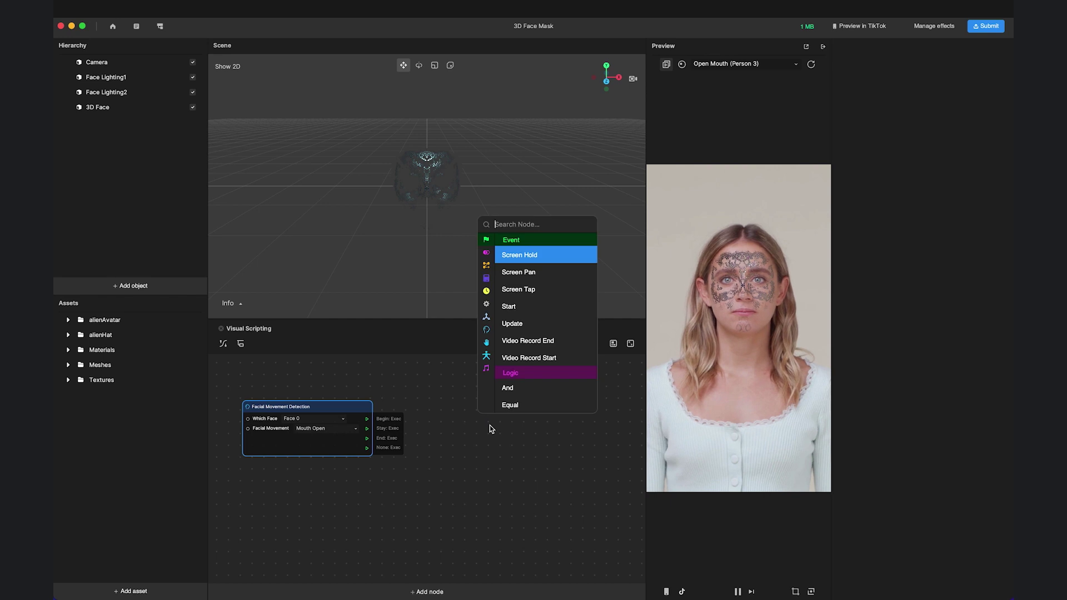
text(set vis)
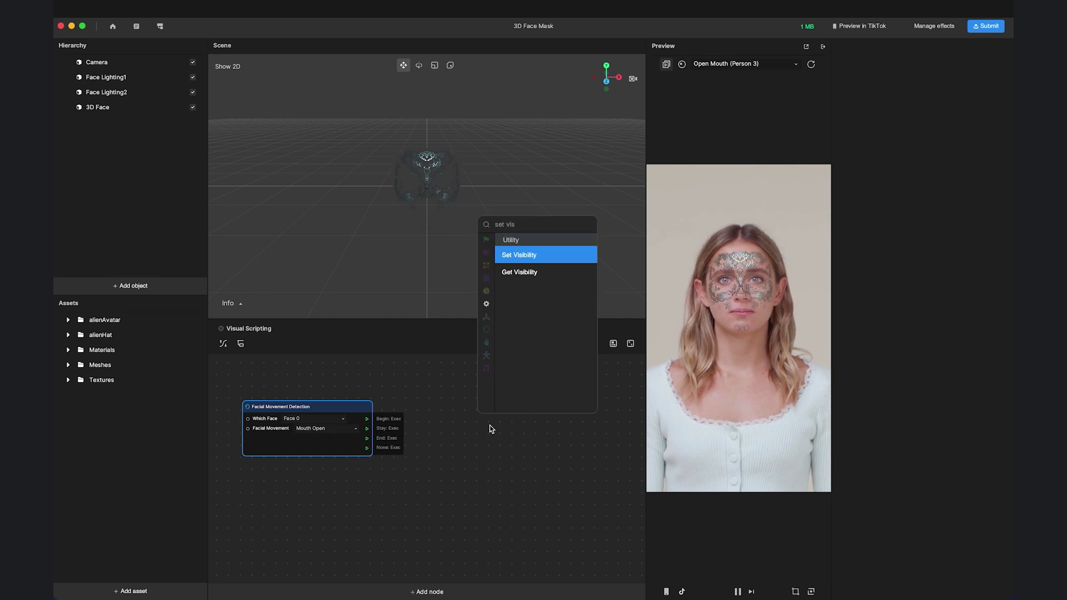
click(554, 255)
drag(500, 420, 441, 408)
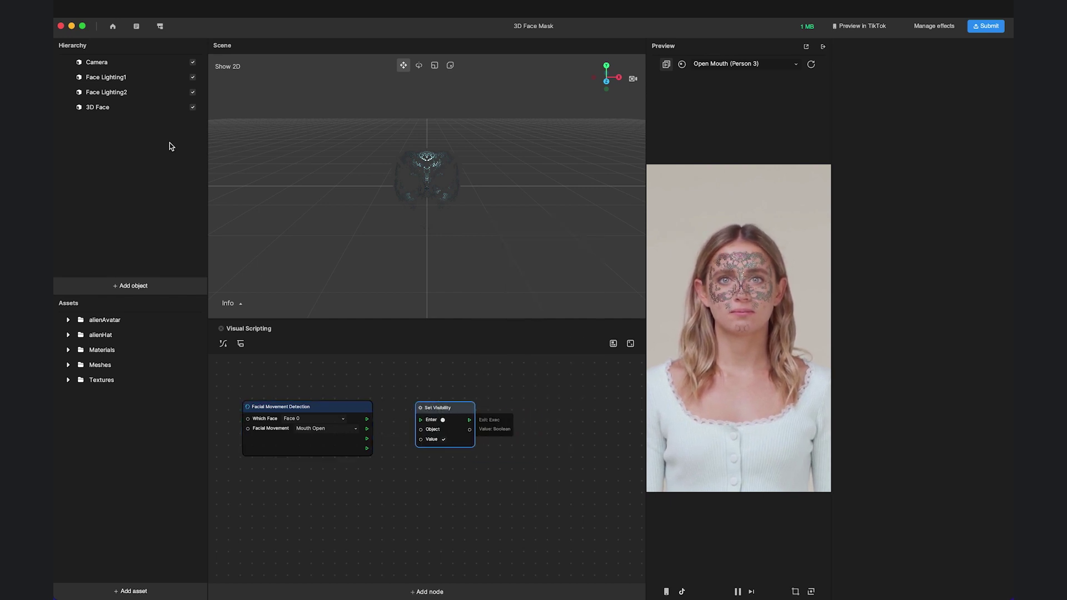
drag(127, 110, 329, 481)
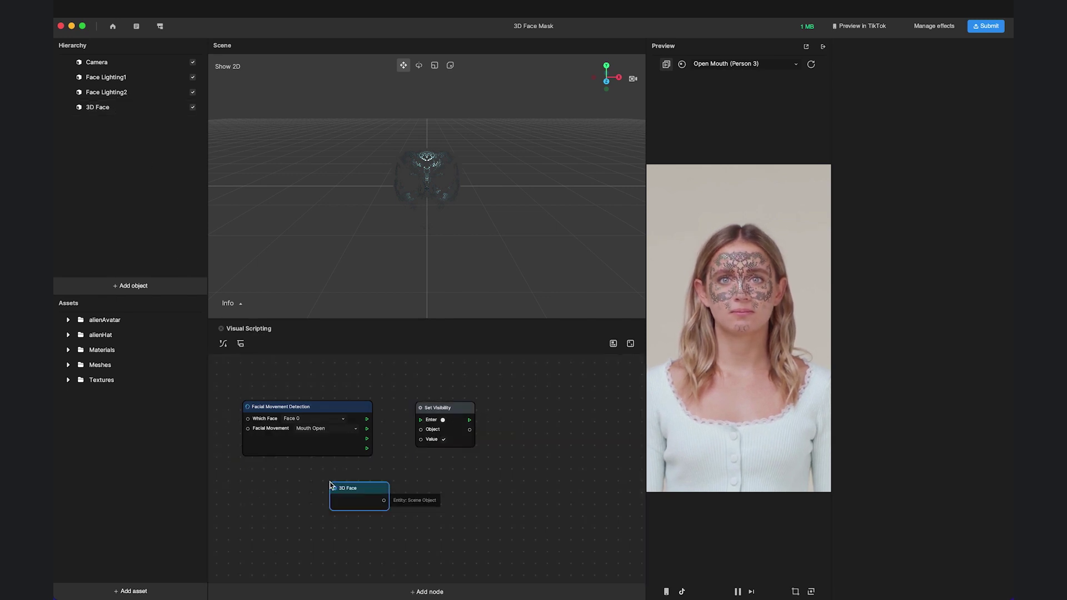
- Connect the 3D Face node to the Set Visibility node's Object input and the detection node's Begin output to its Enter input
scroll(398, 510, up, 1)
scroll(398, 510, up, 1)
scroll(398, 510, left, 2)
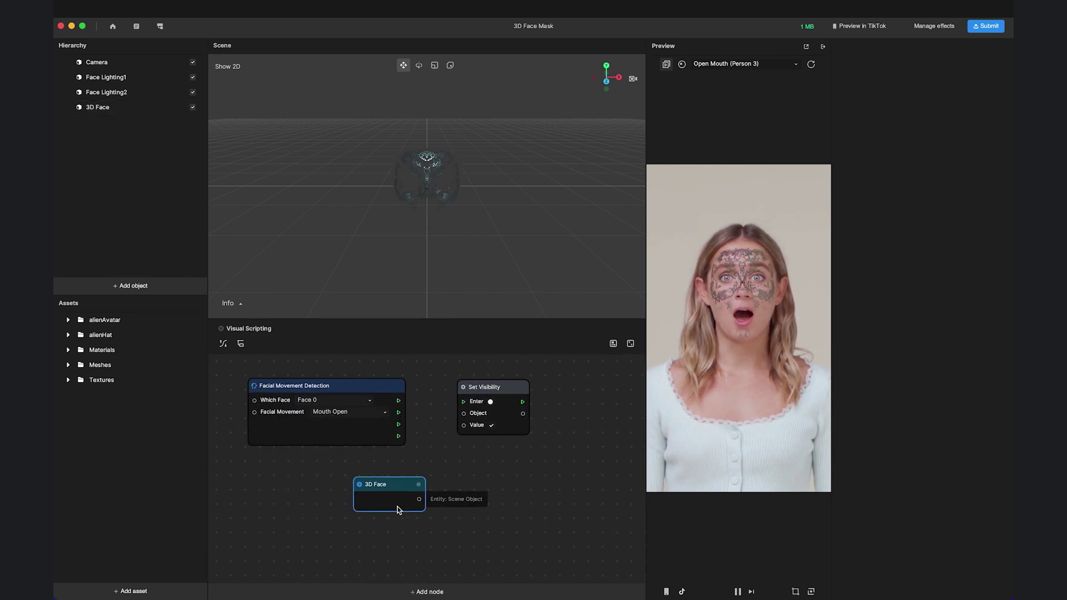
drag(362, 499, 465, 417)
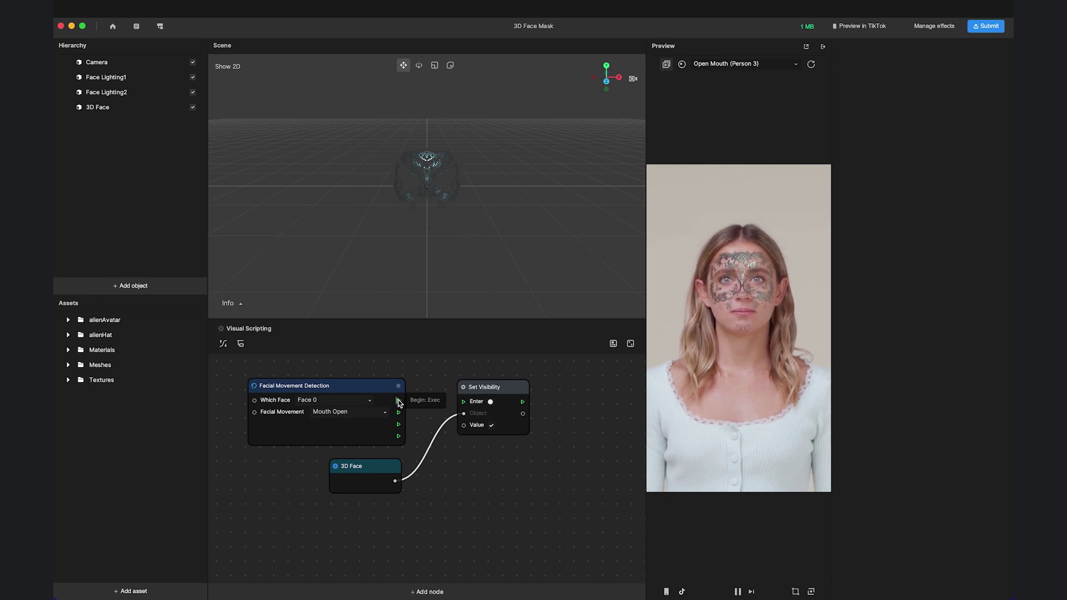
drag(399, 401, 465, 404)
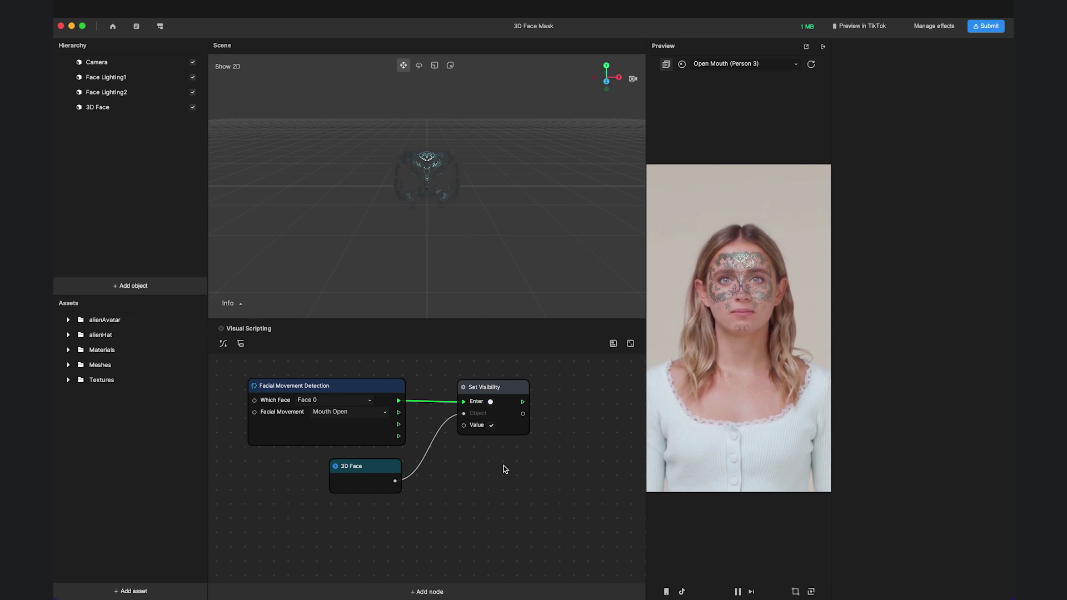
- Duplicate the Set Visibility node below the original, fed by the End output and the 3D Face node, with its Value turned off
key(super+d)
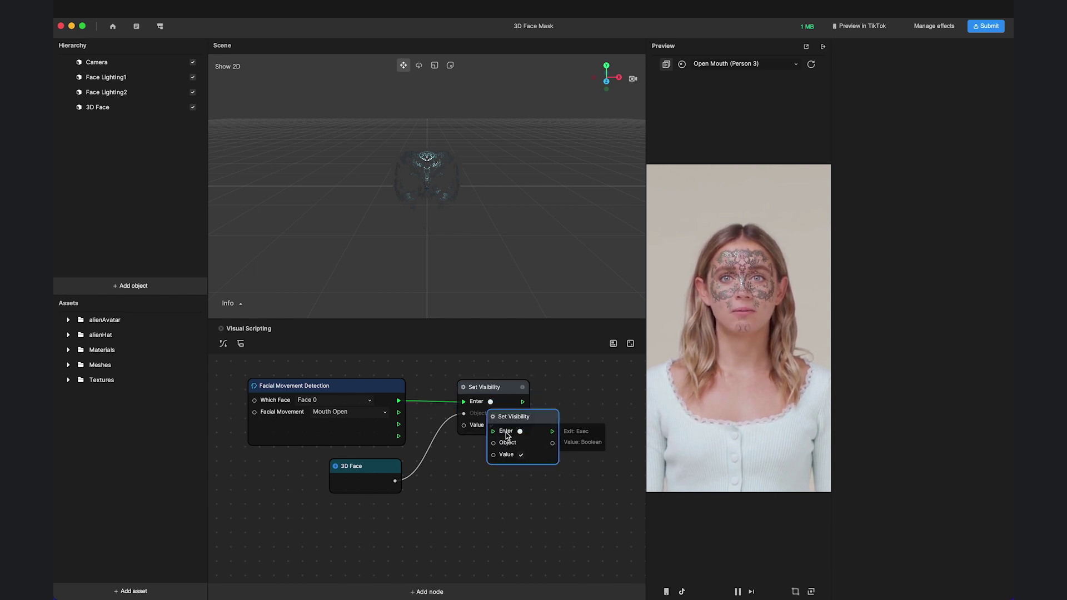
drag(536, 420, 511, 469)
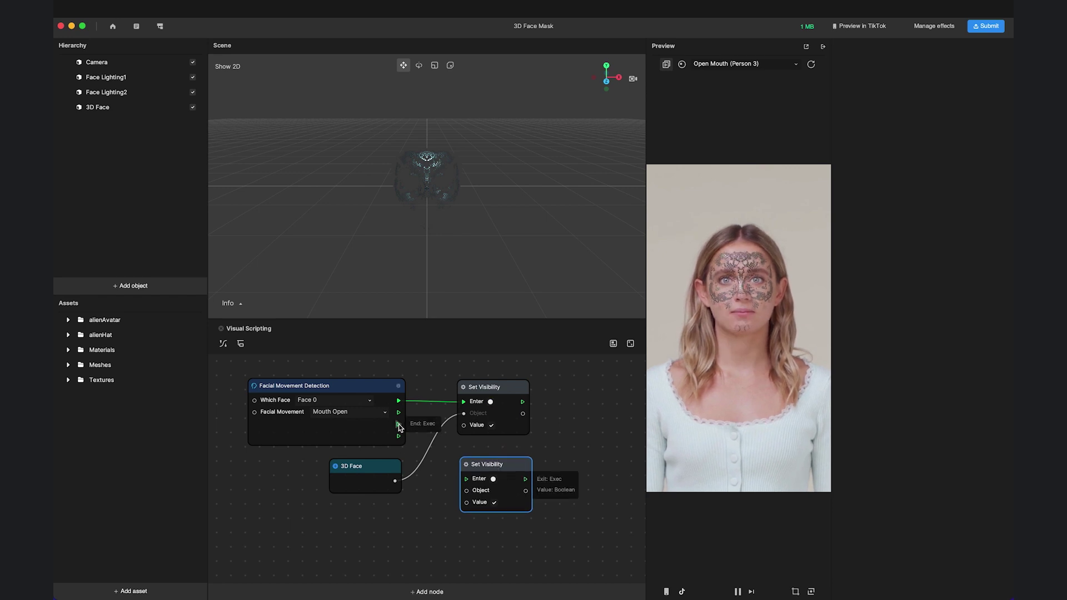
drag(398, 424, 466, 479)
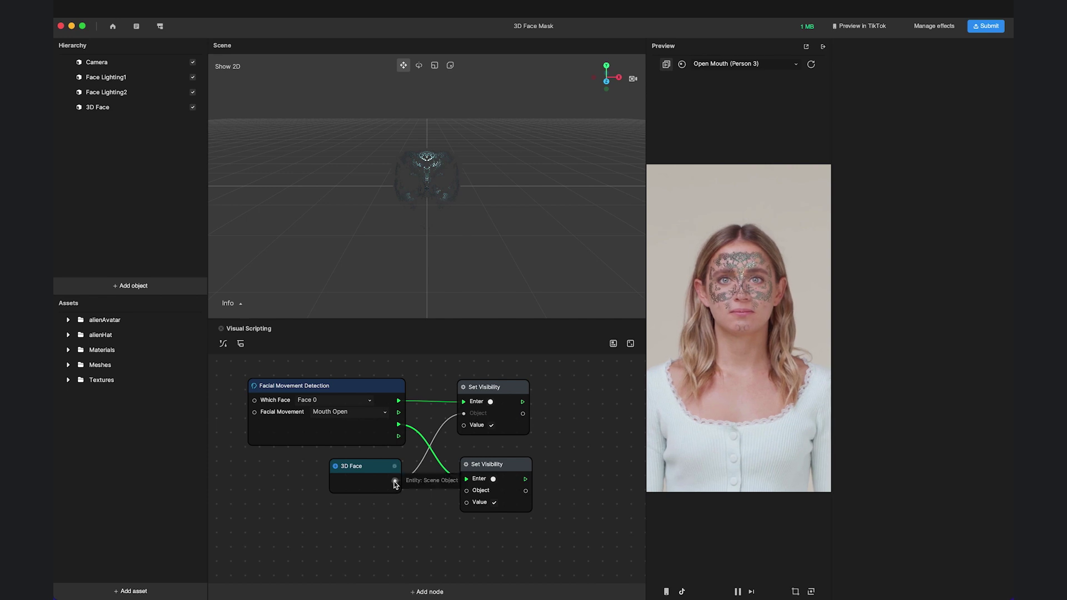
drag(395, 481, 467, 491)
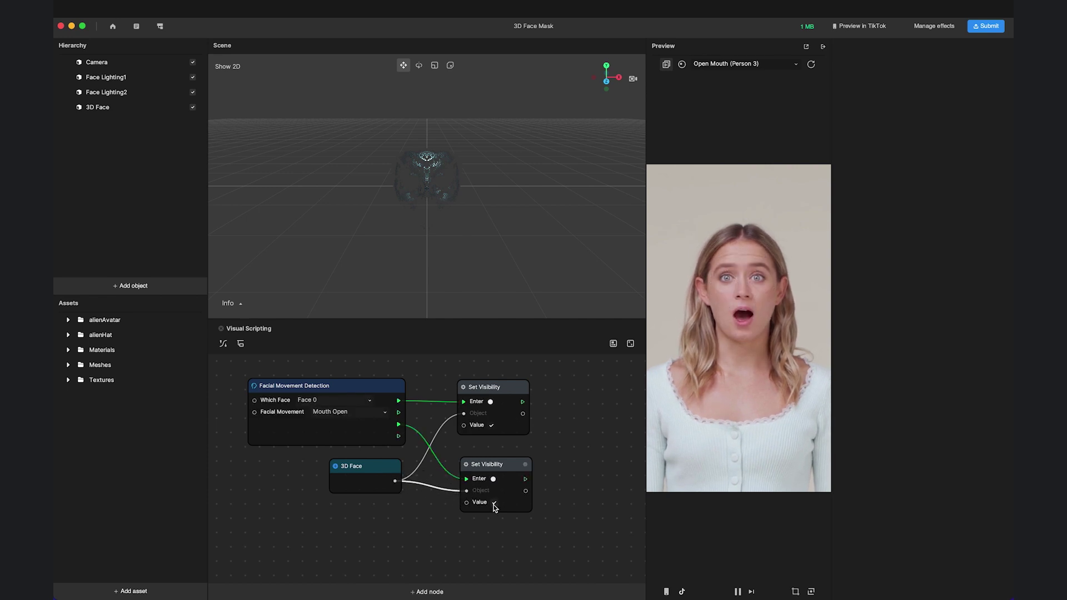
click(495, 502)
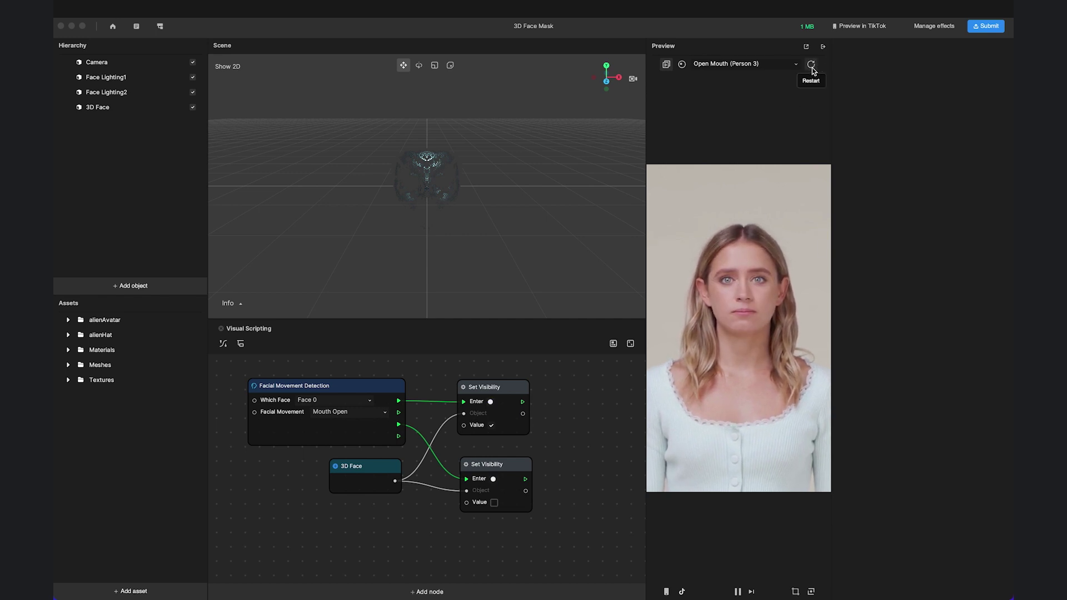
- Show the QR code for previewing the effect in TikTok, and close it again
click(867, 33)
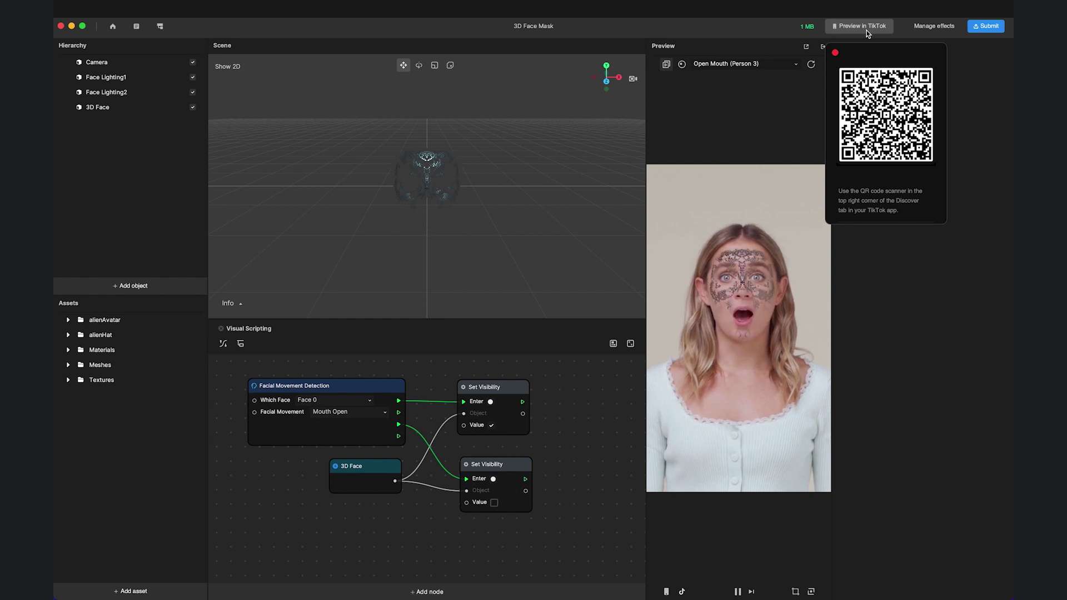
click(962, 176)
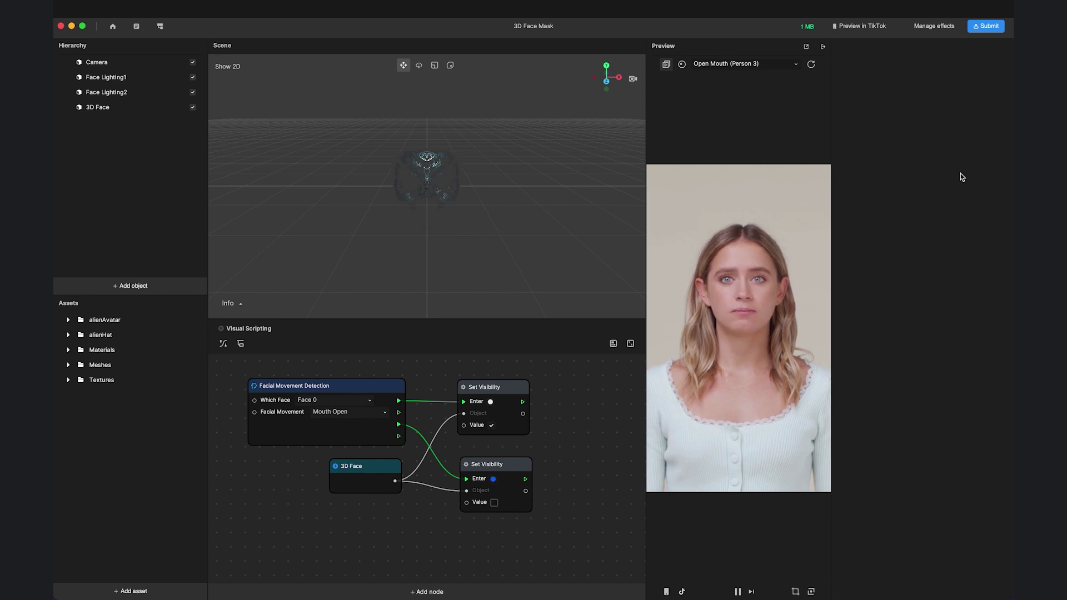
- Start submitting the effect as 3D Face Mask with no hint, continue to the Effect details form and look through its fields
click(985, 26)
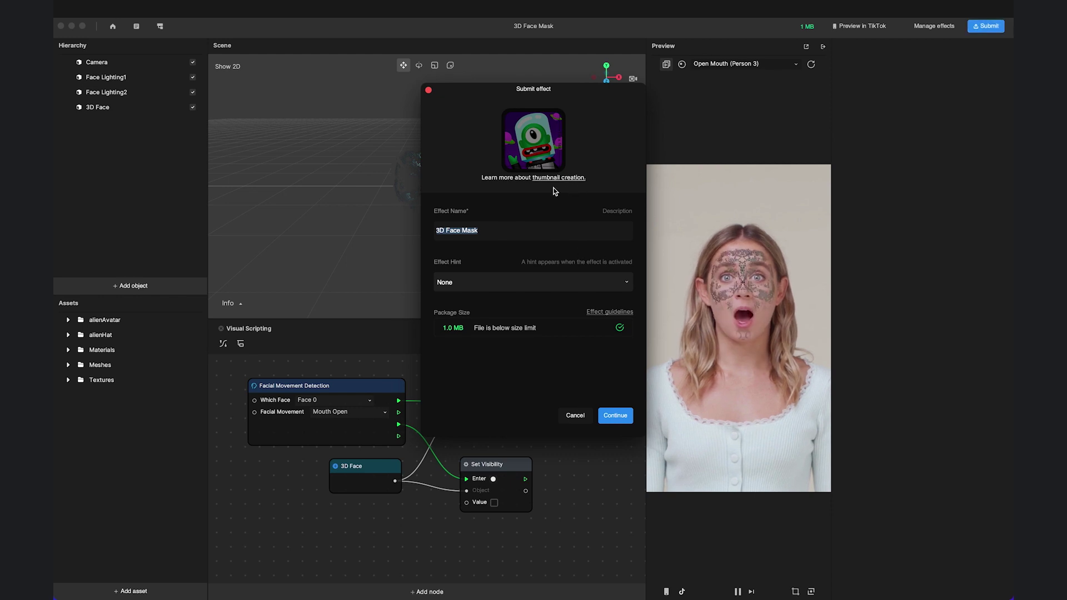
click(600, 418)
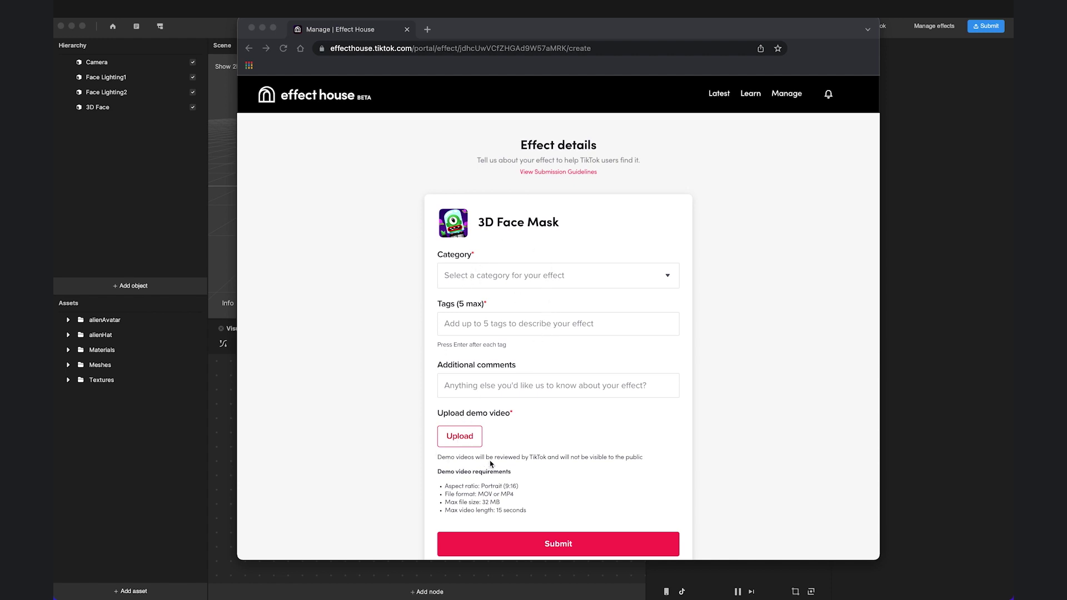
scroll(491, 463, down, 2)
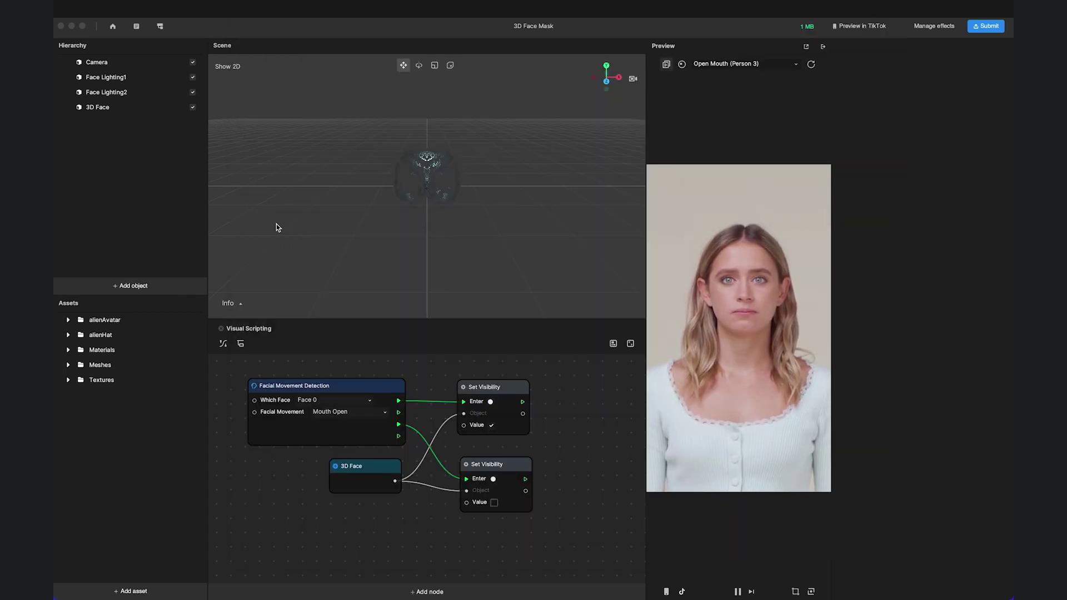
- Open the Effect House learning site and browse its Guides, Tutorials and Visual Scripting sections
click(137, 27)
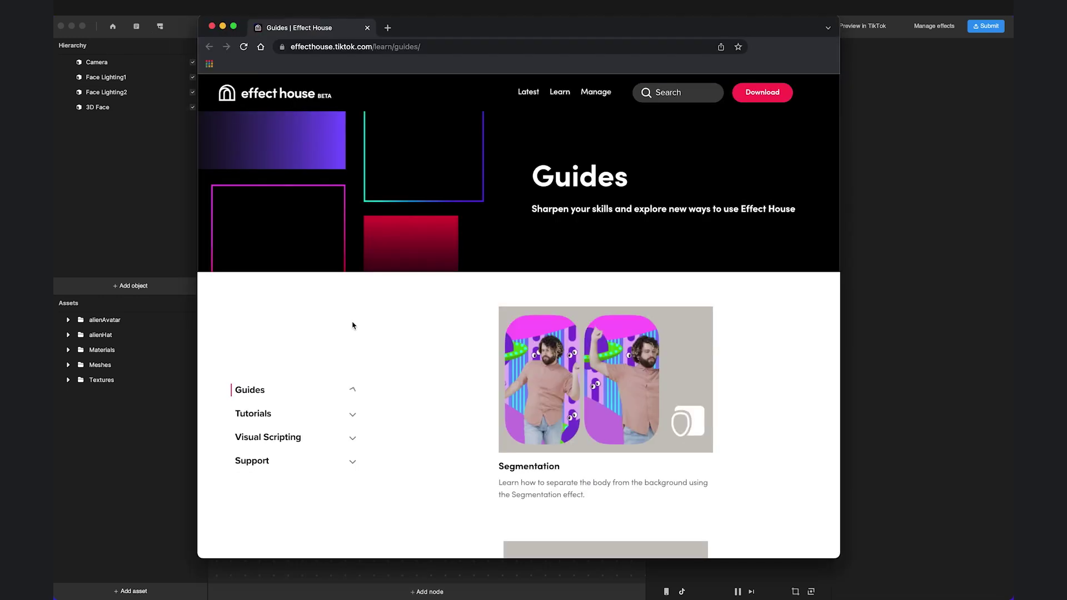
scroll(332, 360, down, 1)
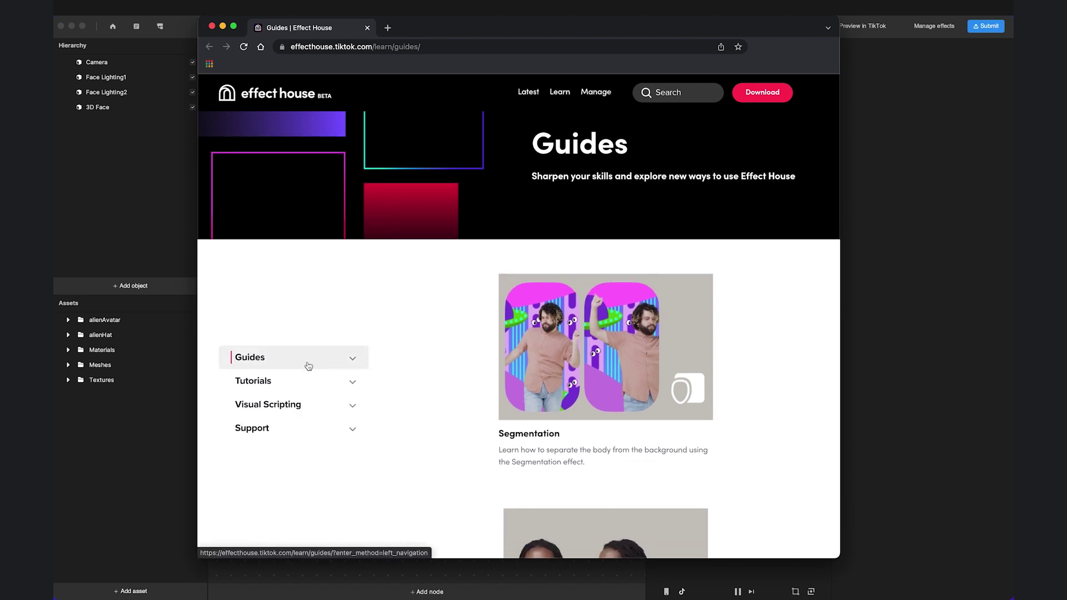
click(308, 365)
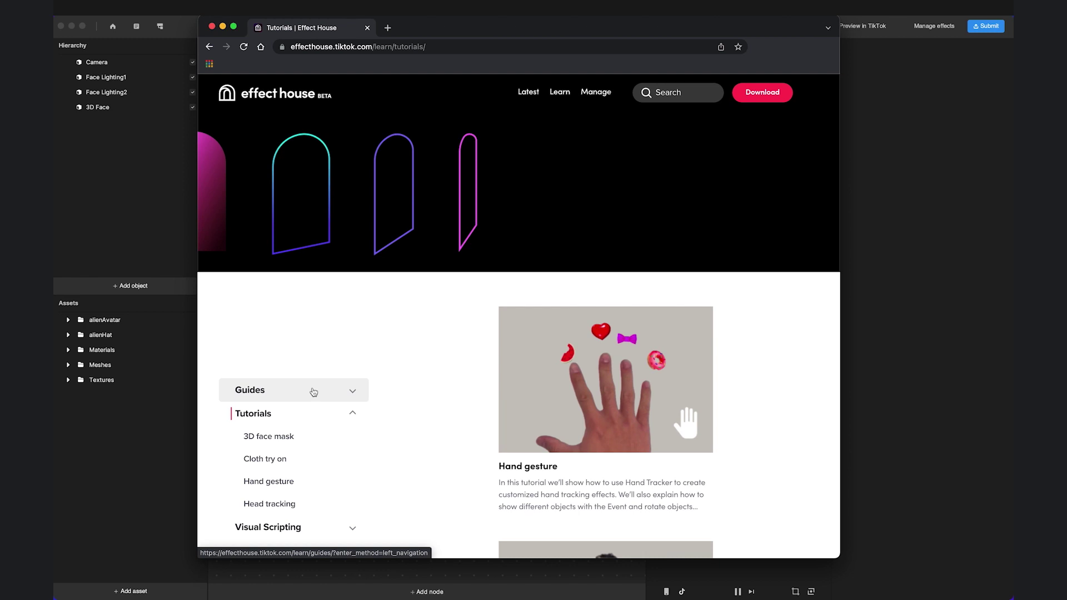
scroll(314, 392, down, 5)
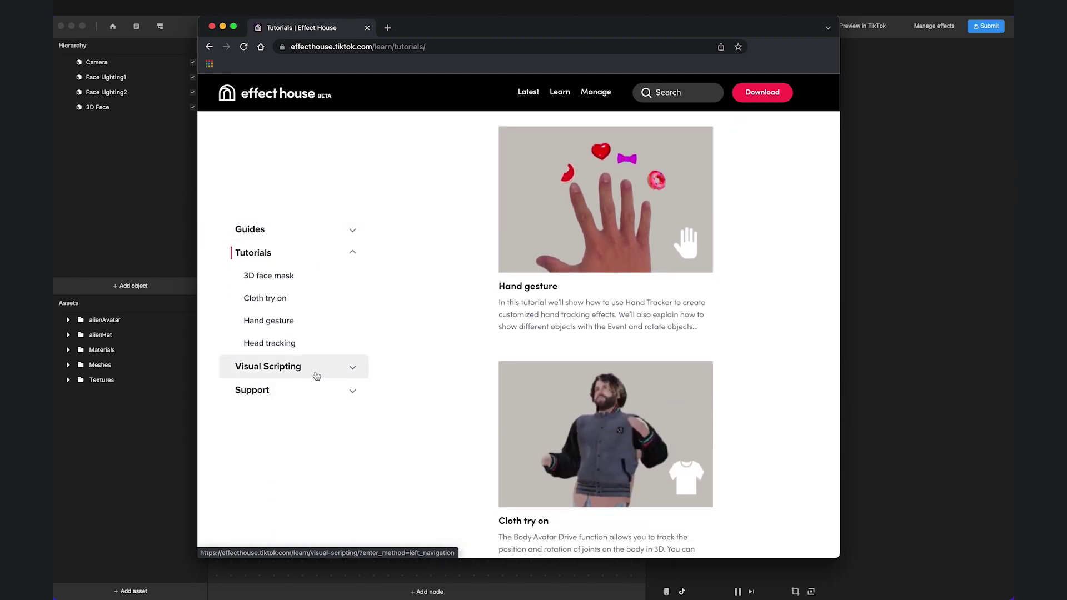
click(316, 376)
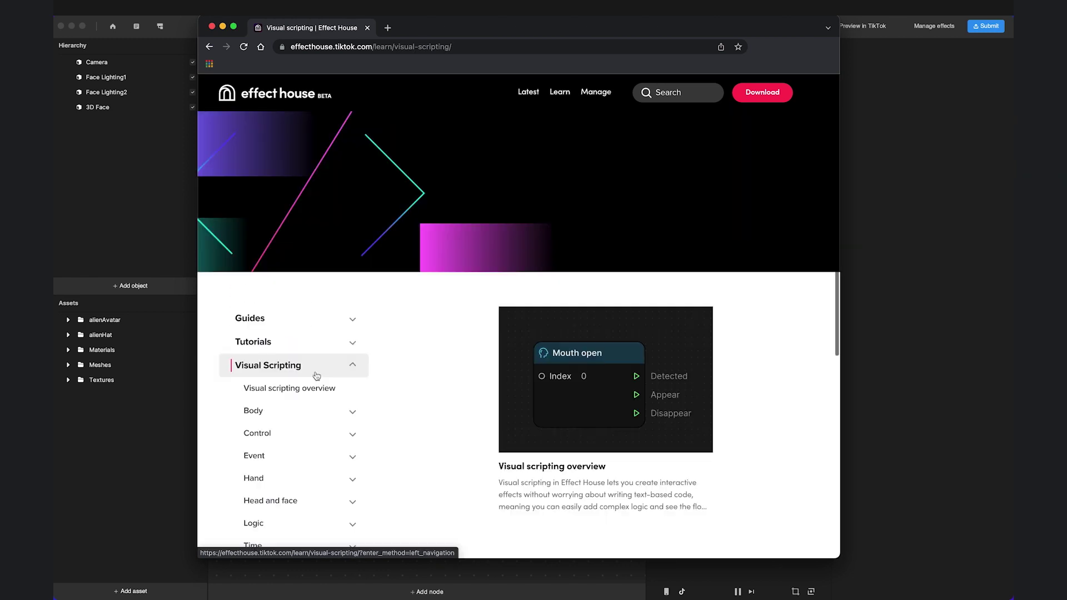